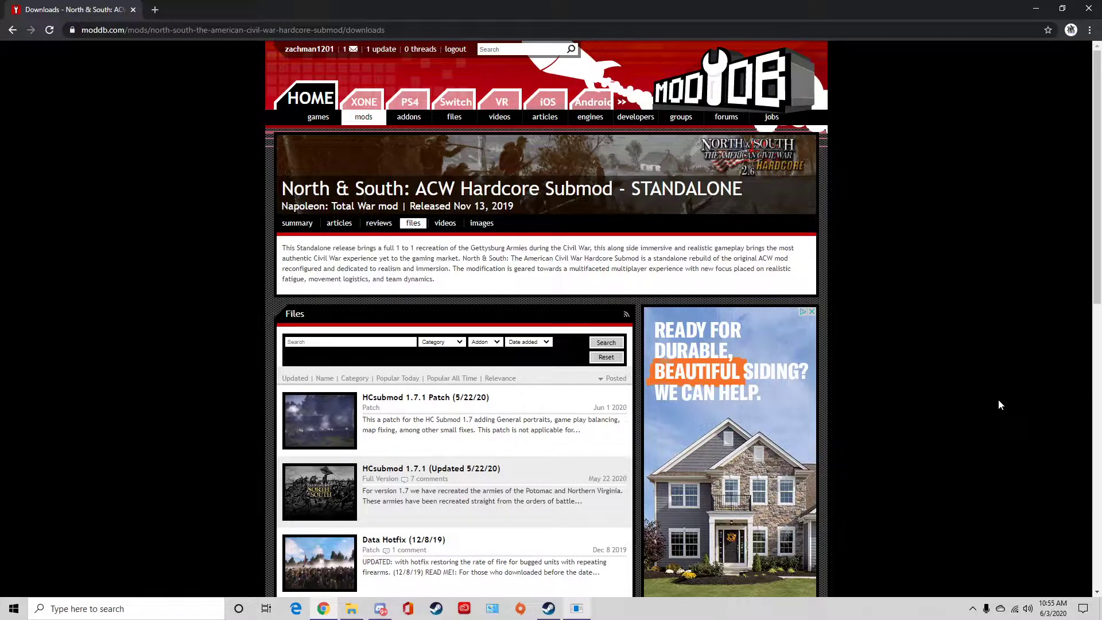
pyautogui.scroll(-1, 527, 372)
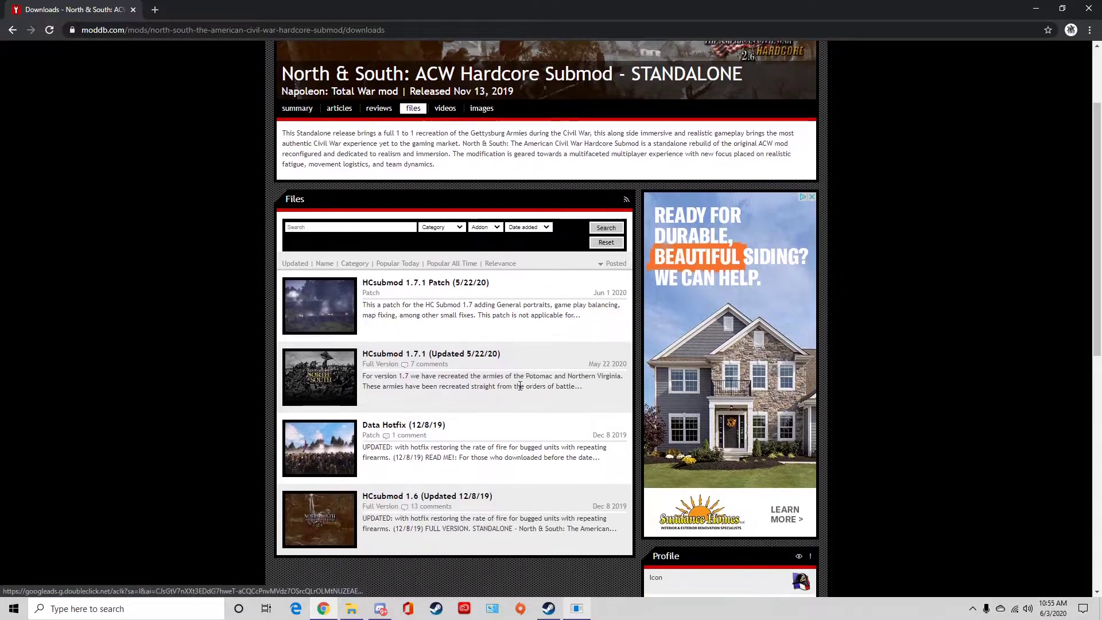
pyautogui.scroll(1, 526, 373)
pyautogui.scroll(-1, 398, 241)
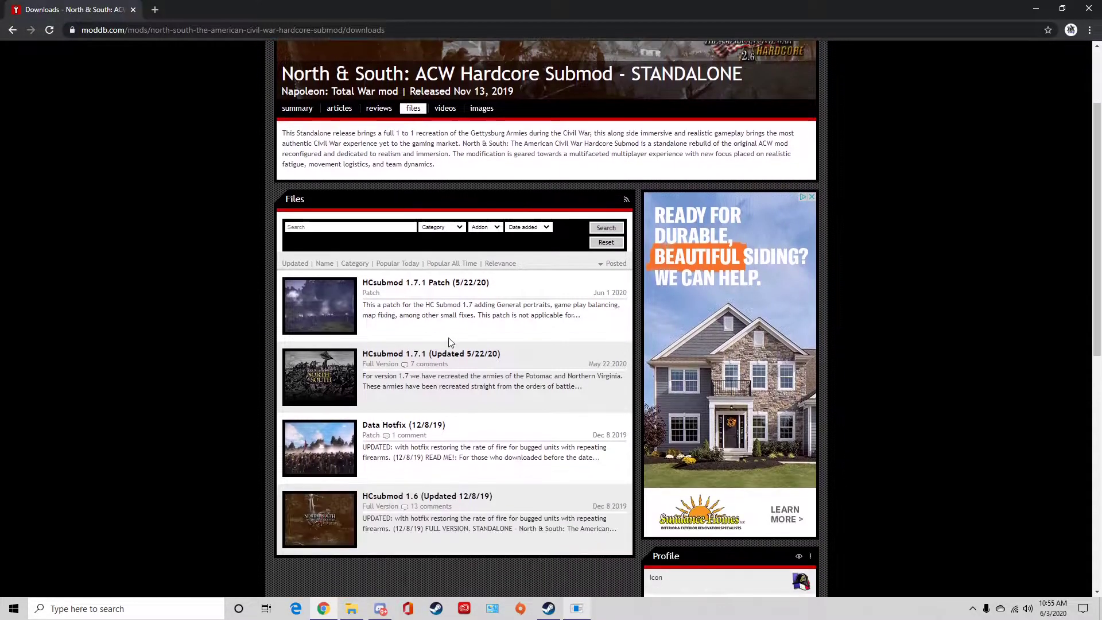
pyautogui.scroll(1, 456, 284)
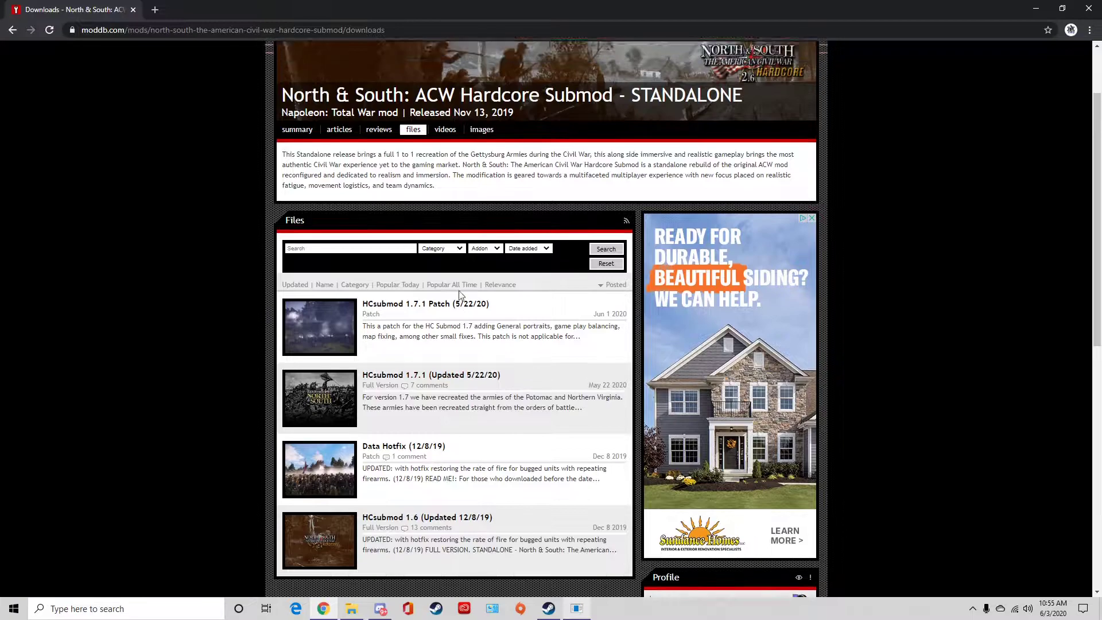
pyautogui.scroll(-1, 435, 243)
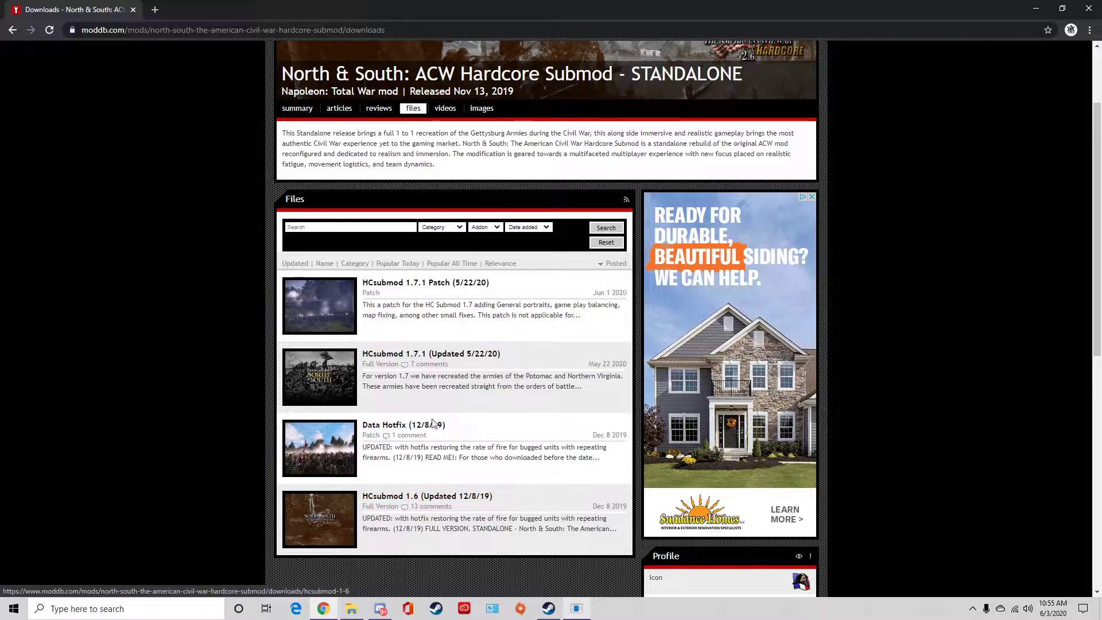
pyautogui.scroll(1, 470, 453)
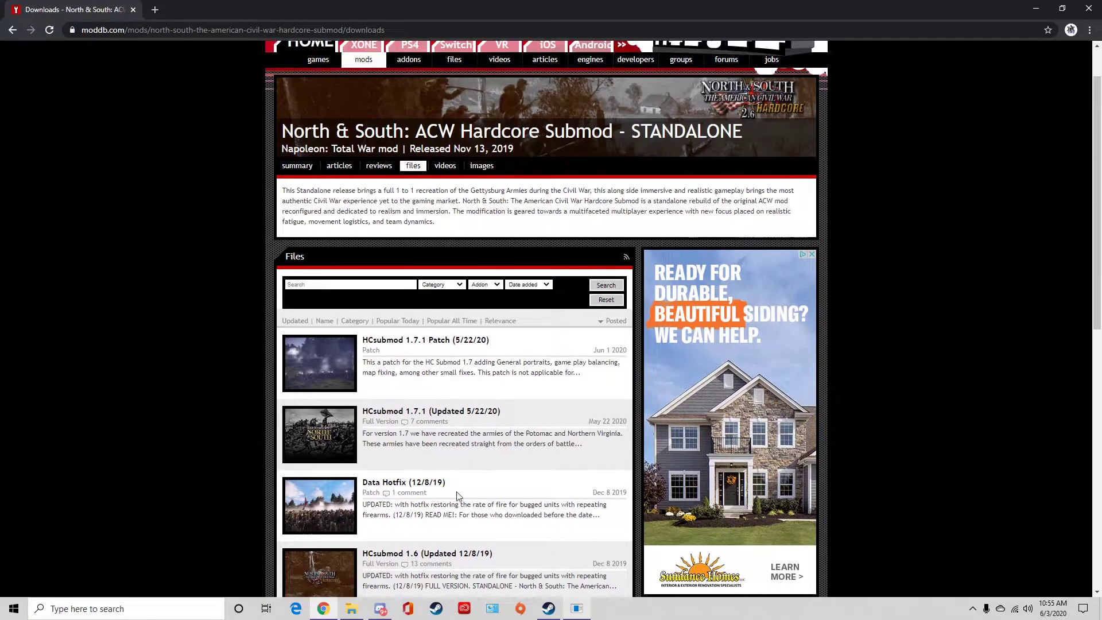
pyautogui.scroll(-2, 396, 561)
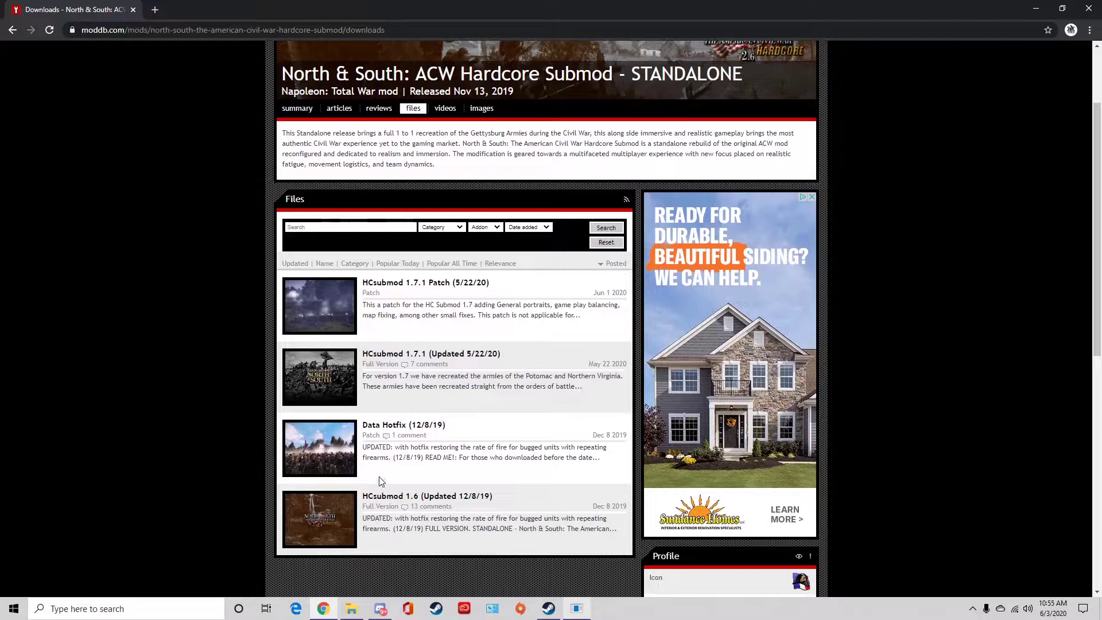
pyautogui.scroll(3, 391, 439)
pyautogui.scroll(1, 395, 433)
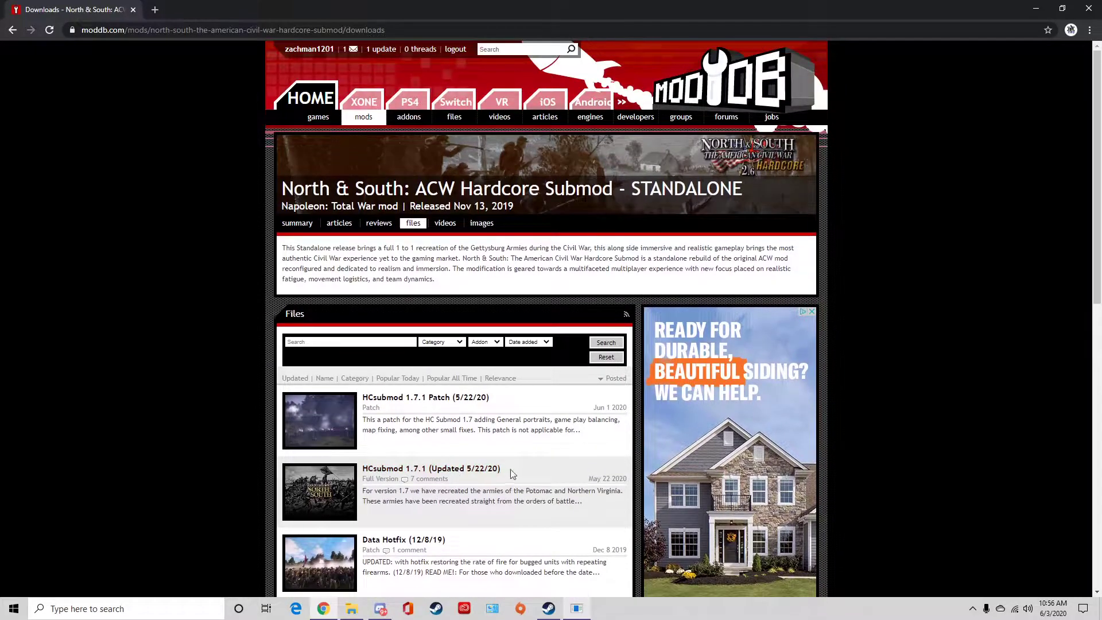
# Browse the mod's files list and view the HCsubmod 1.7.1 full version download page.
pyautogui.moveTo(512, 472); pyautogui.dragTo(258, 398)
pyautogui.click(234, 409)
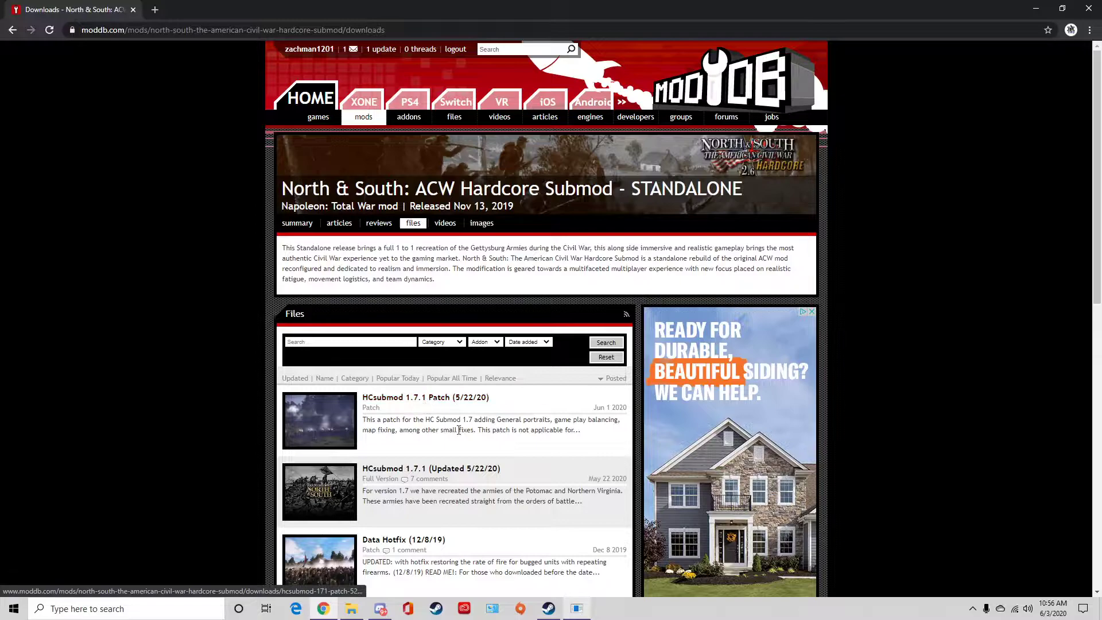
pyautogui.click(392, 468)
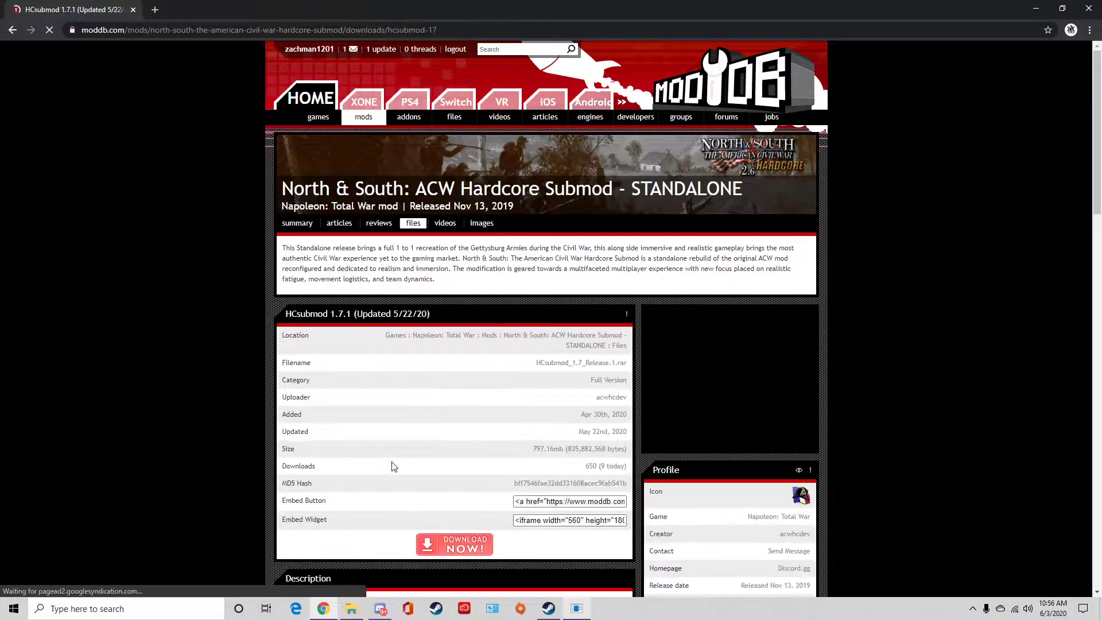
pyautogui.scroll(-2, 442, 465)
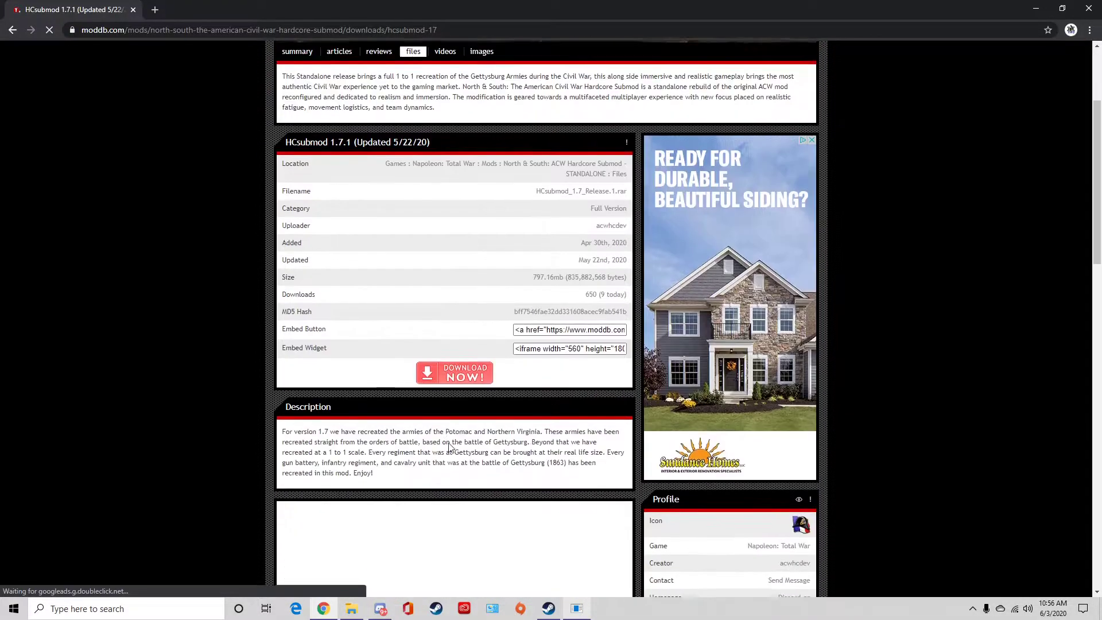
pyautogui.click(449, 388)
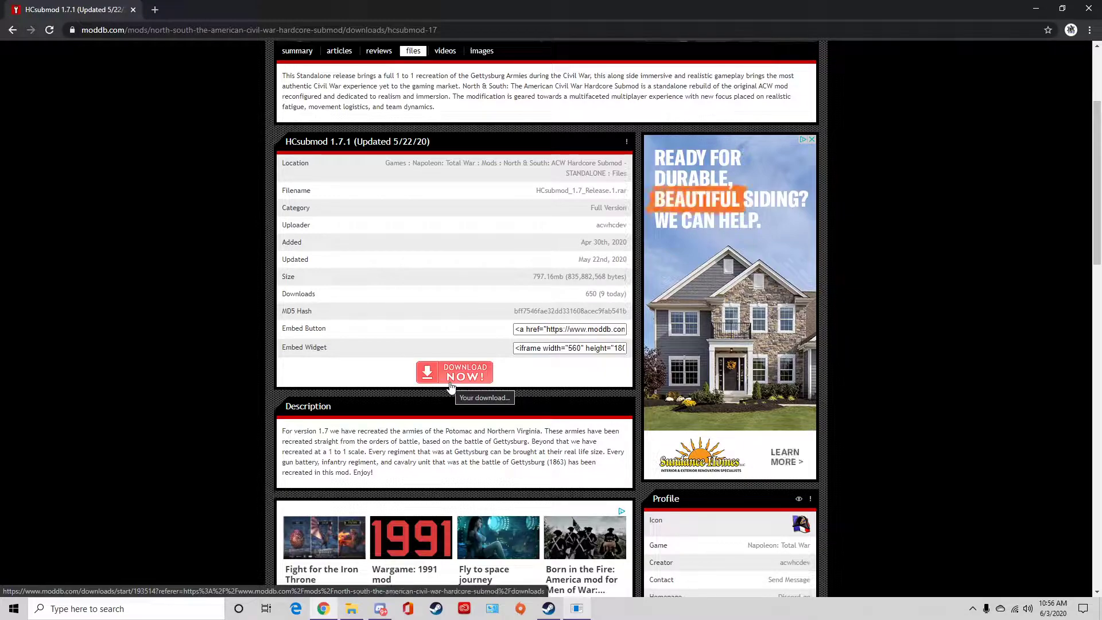
pyautogui.click(8, 36)
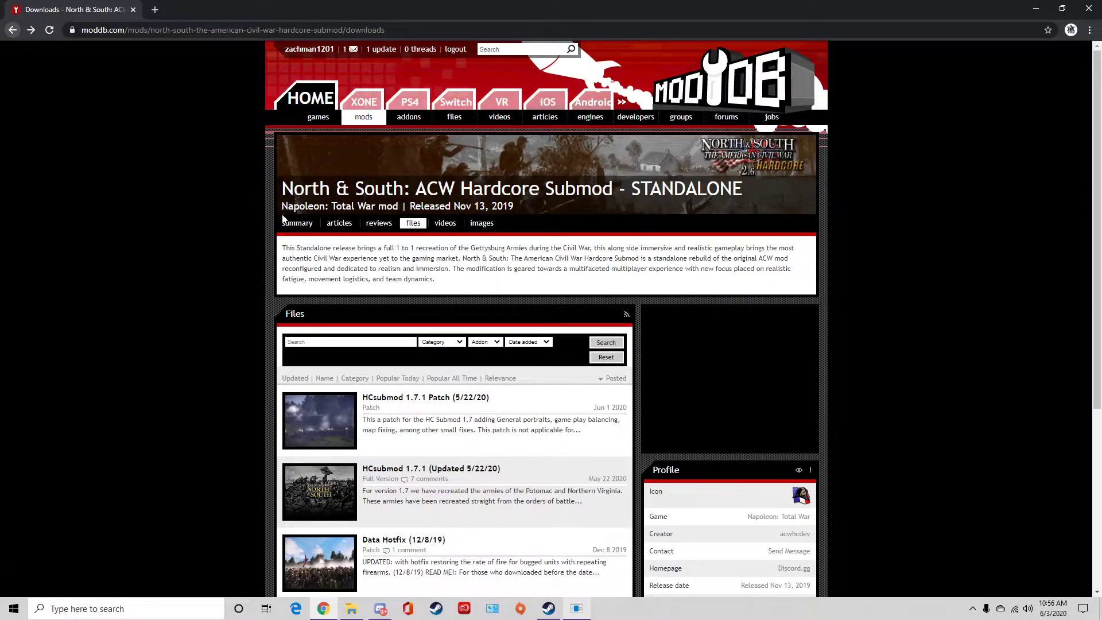
# Check the HCsubmod 1.7.1 Patch and full version pages, then bring up the D:\Mods folder window.
pyautogui.click(429, 396)
pyautogui.scroll(-2, 424, 419)
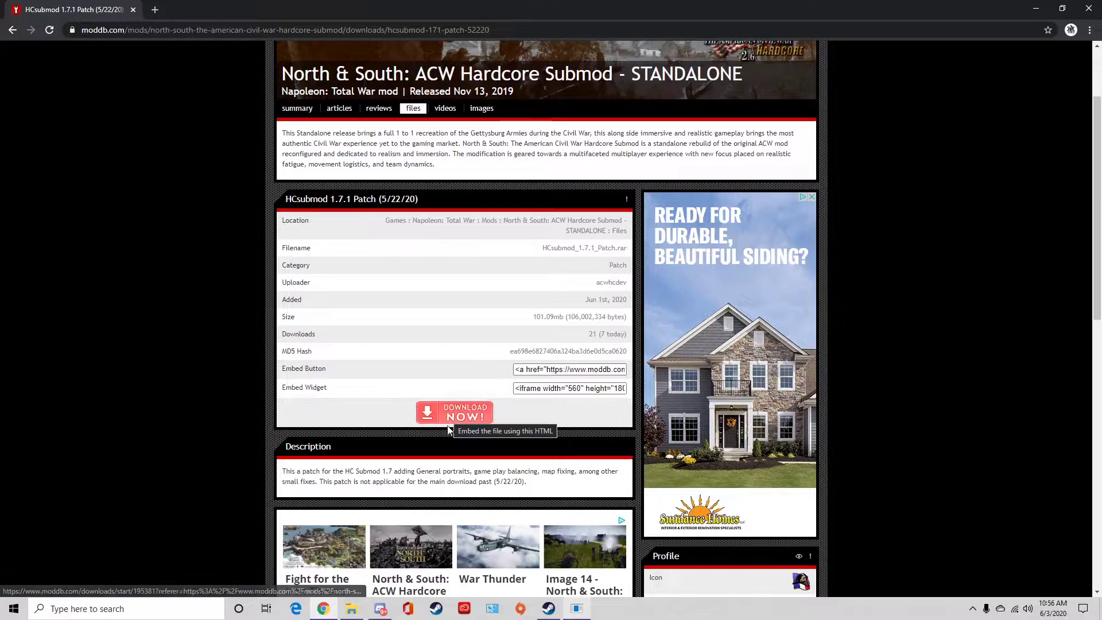
pyautogui.click(12, 29)
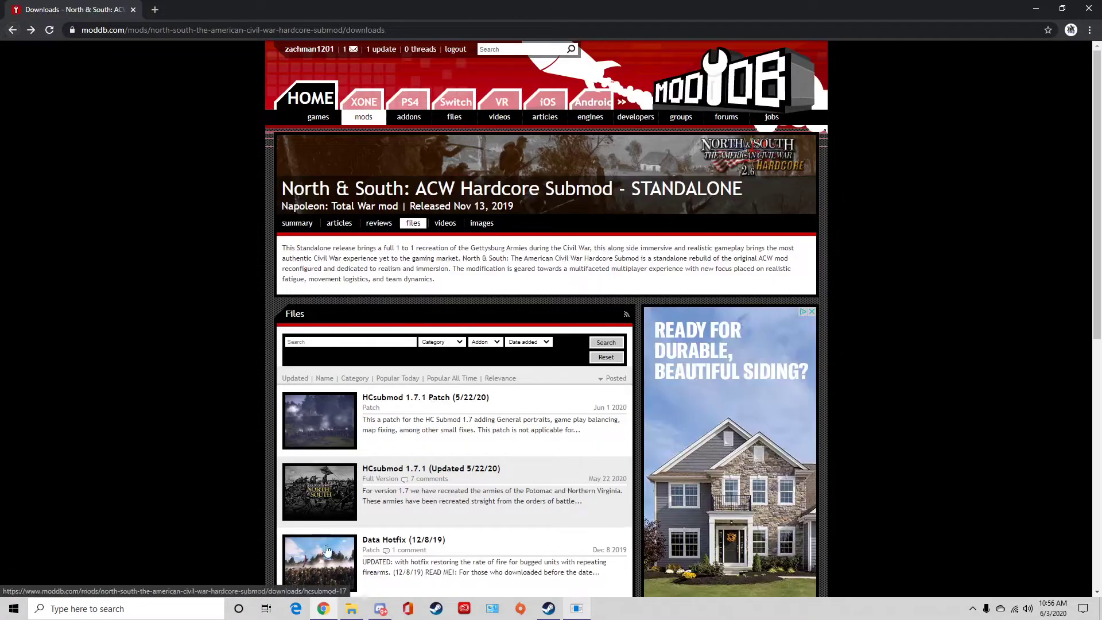
pyautogui.click(431, 469)
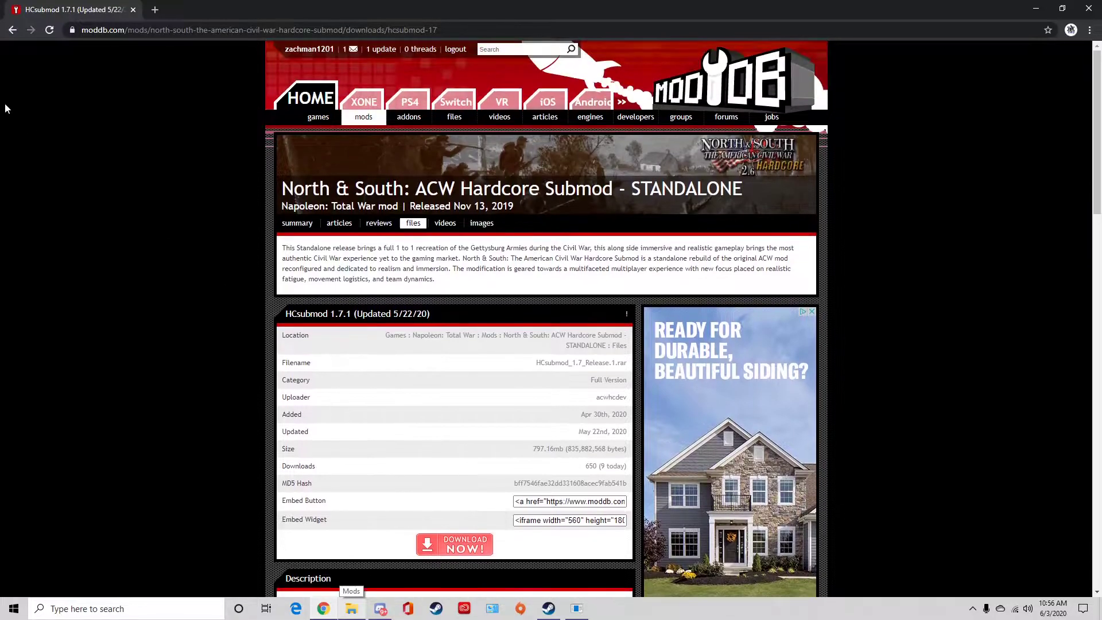
pyautogui.click(12, 30)
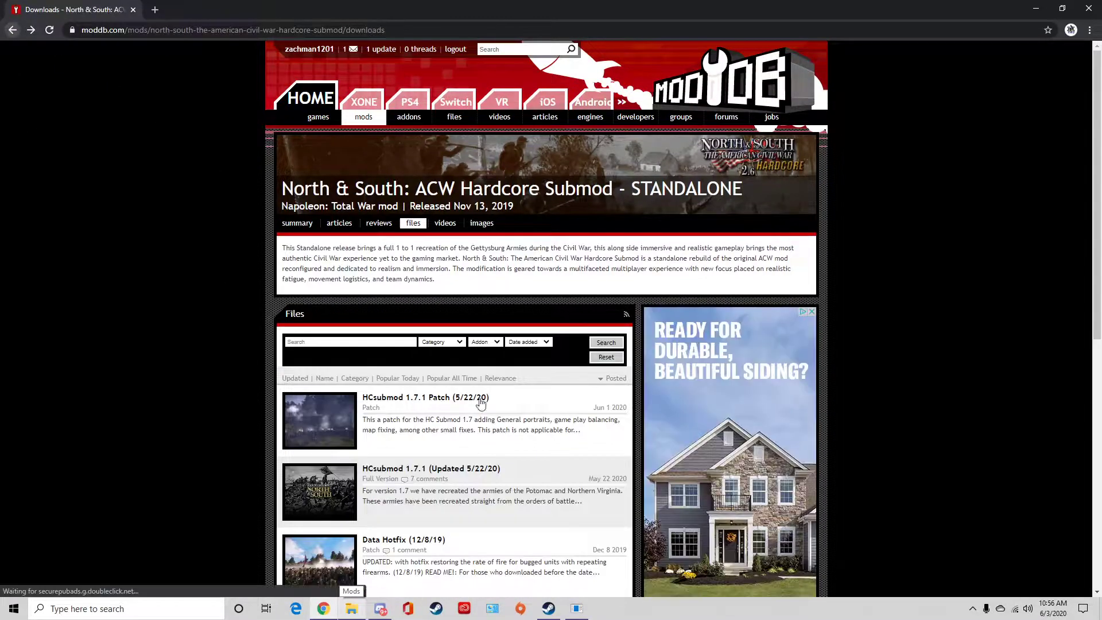
pyautogui.click(352, 611)
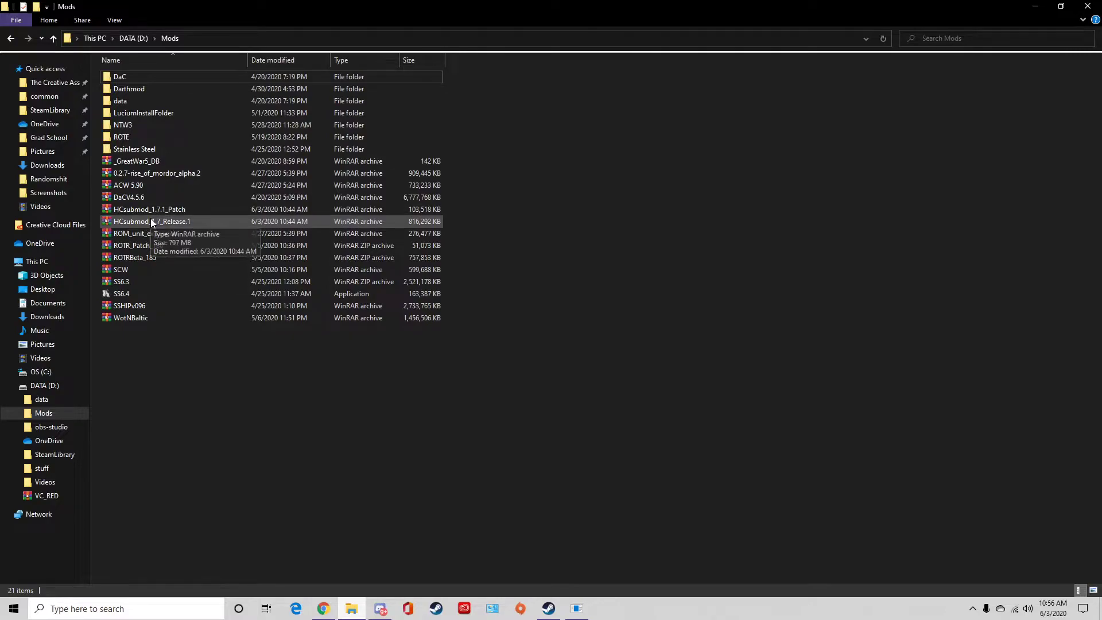
pyautogui.moveTo(151, 221)
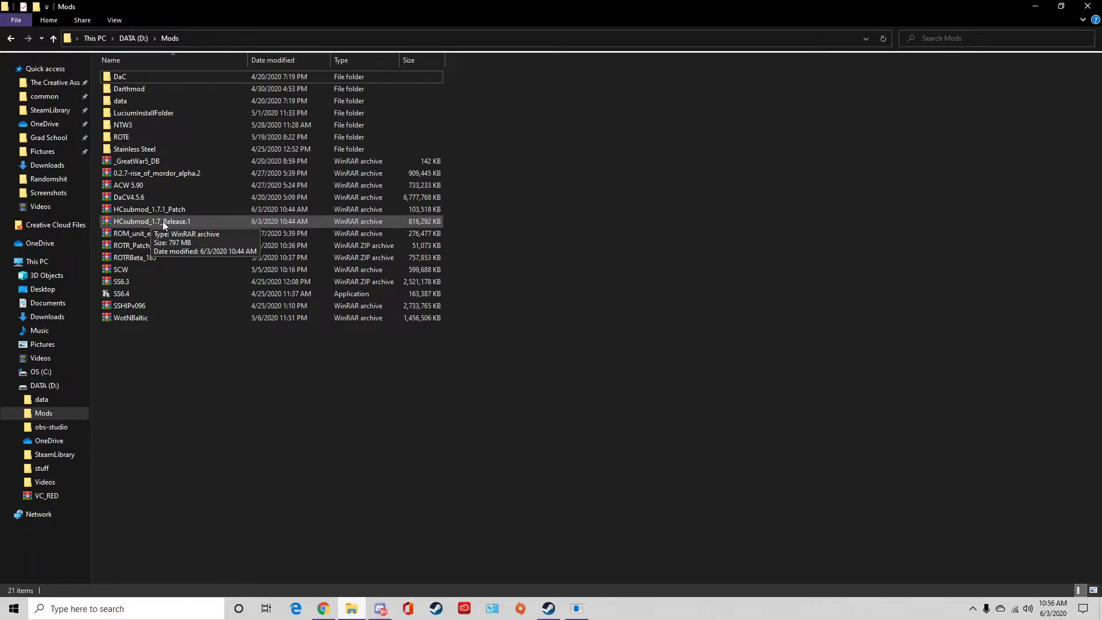
# Open HCsubmod_1.7_Release.1 in WinRAR and select the eleven 1.7hc packs plus hc_local.pack.
pyautogui.doubleClick(171, 222)
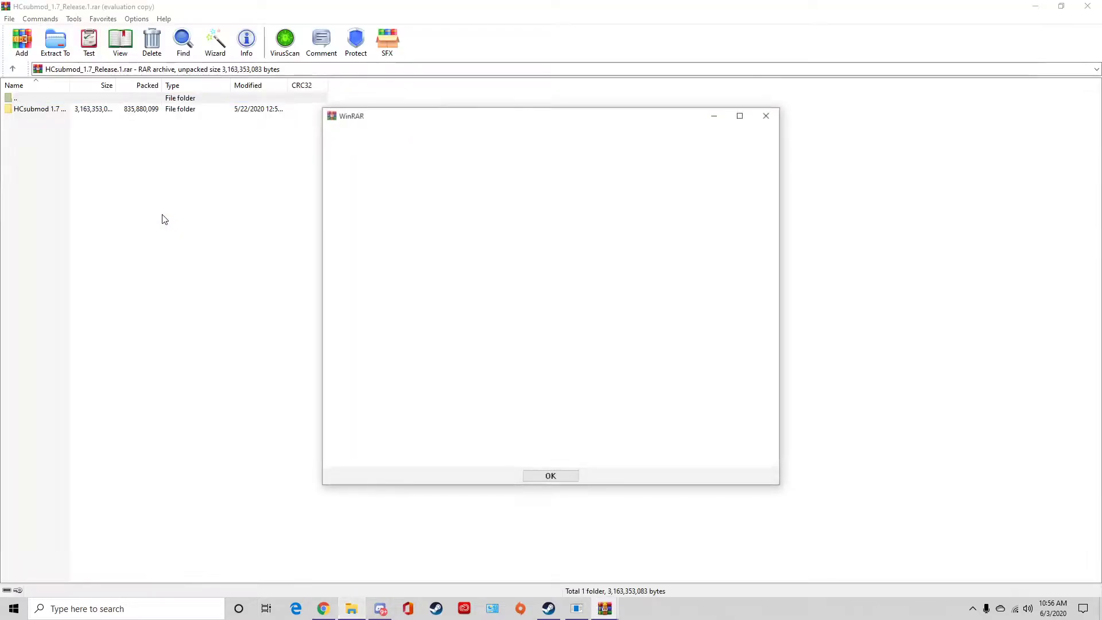
pyautogui.click(766, 115)
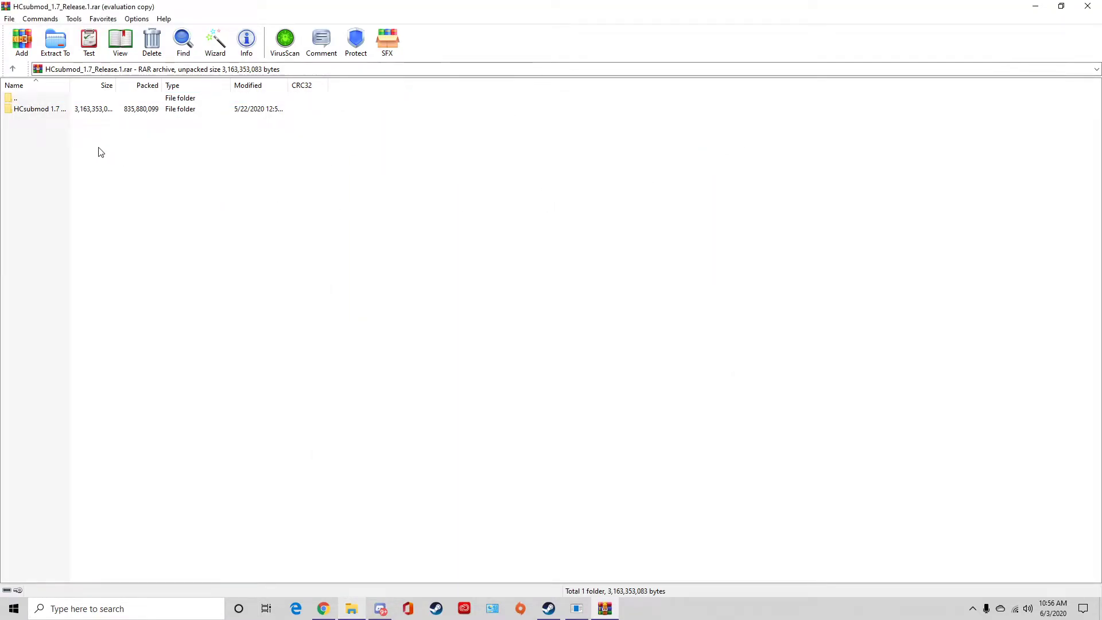
pyautogui.doubleClick(39, 113)
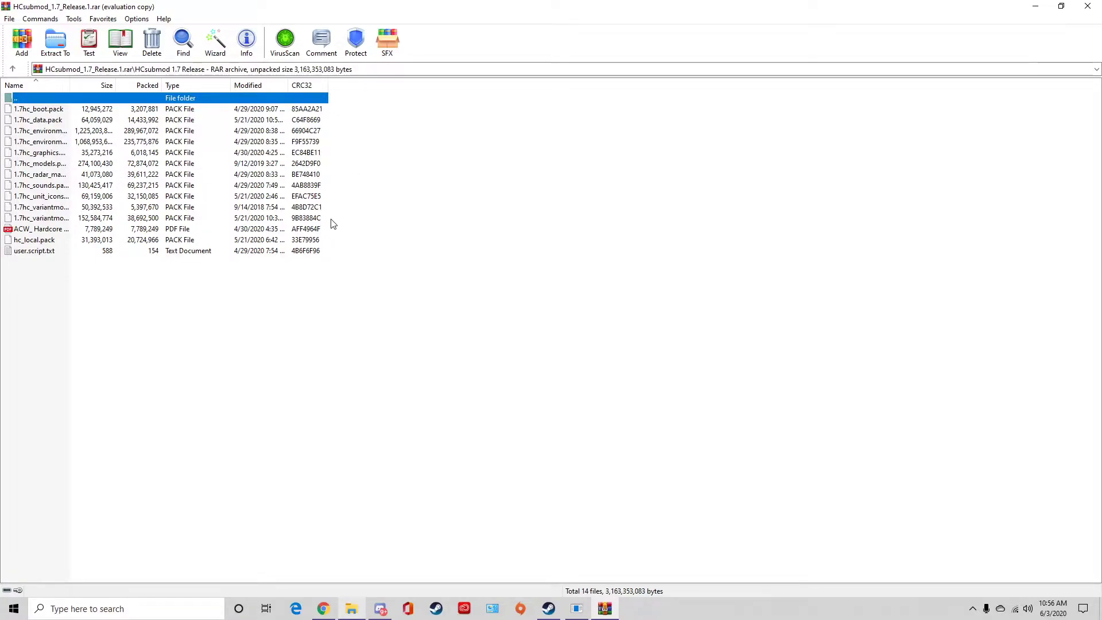
pyautogui.moveTo(343, 224); pyautogui.dragTo(191, 110)
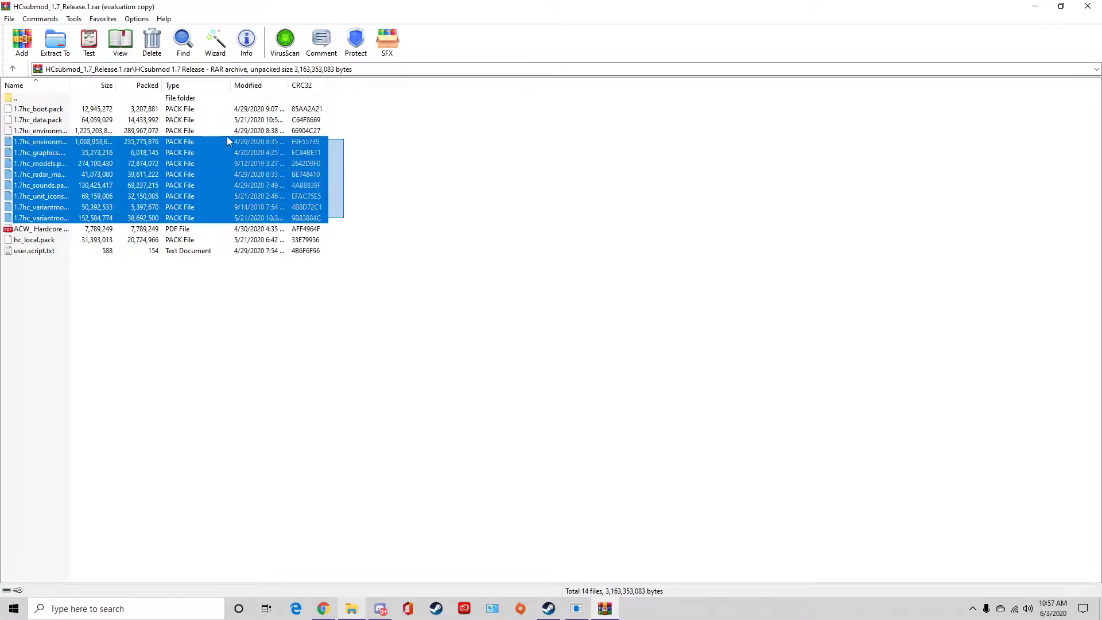
pyautogui.keyDown('ctrl'); pyautogui.click(196, 239); pyautogui.keyUp('ctrl')
# Set the extraction destination to D:\SteamLibrary\steamapps\common\Napoleon Total War\data.
pyautogui.rightClick(184, 179)
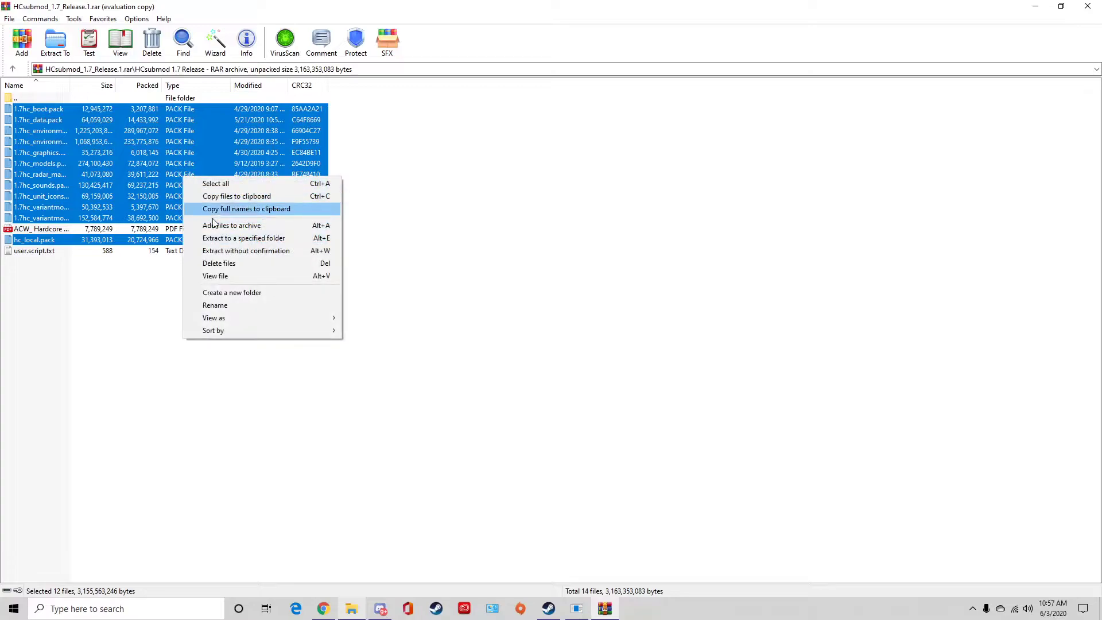
pyautogui.click(231, 243)
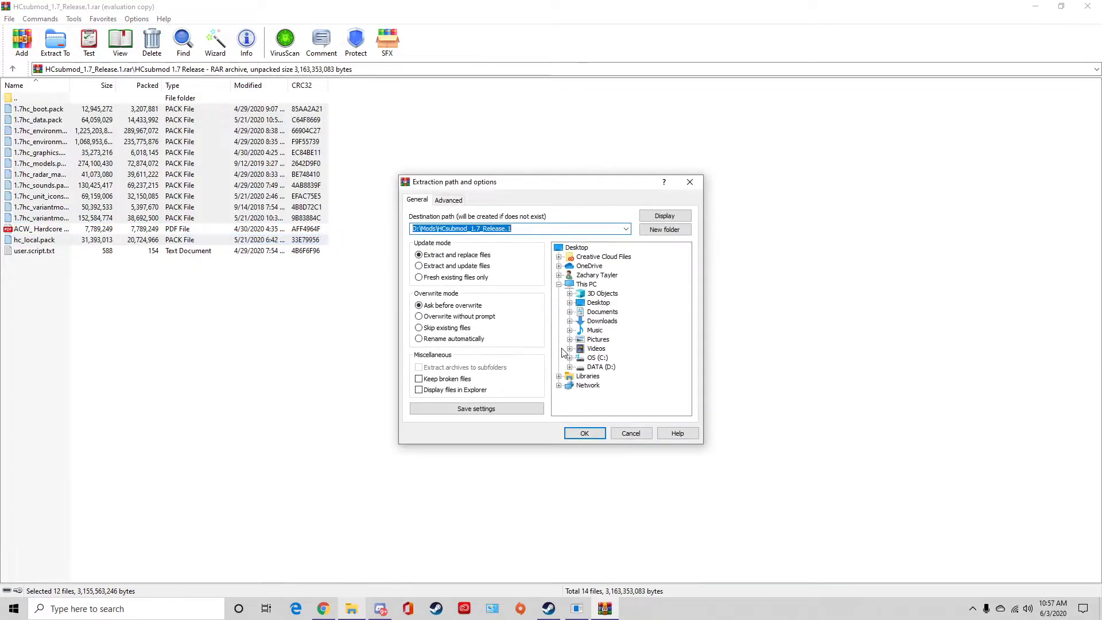
pyautogui.doubleClick(607, 370)
pyautogui.doubleClick(617, 385)
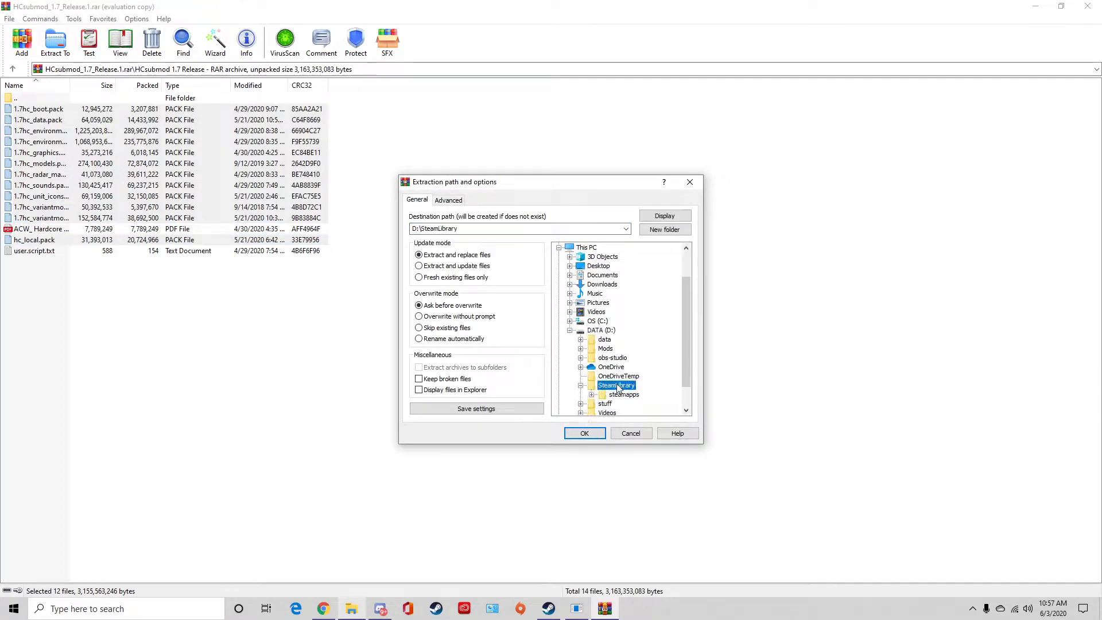
pyautogui.doubleClick(623, 394)
pyautogui.doubleClick(631, 368)
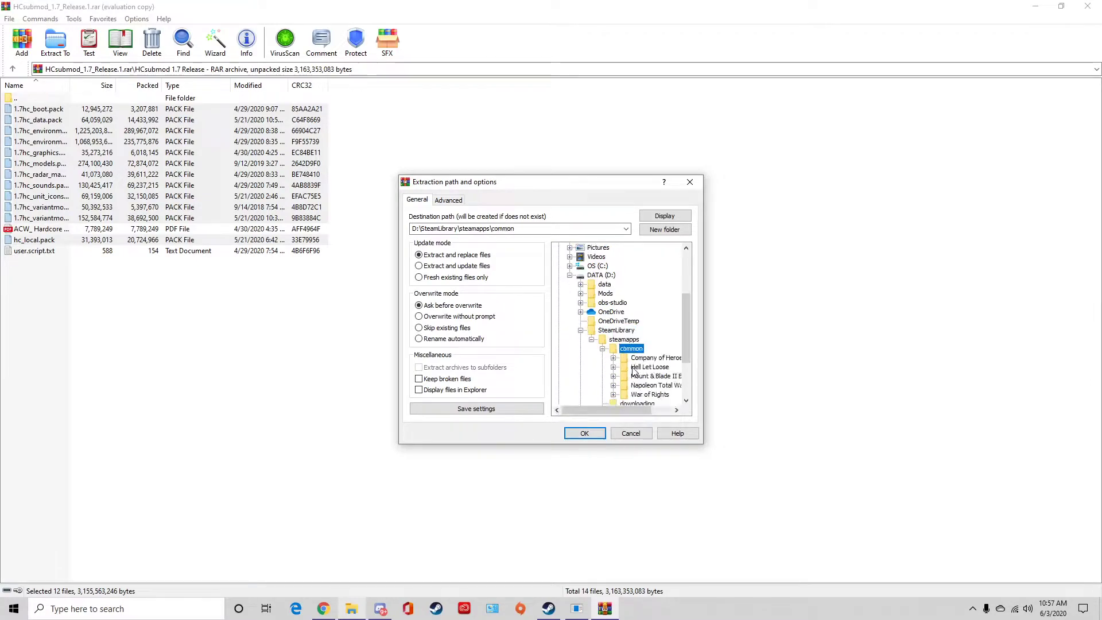
pyautogui.doubleClick(645, 387)
pyautogui.click(647, 376)
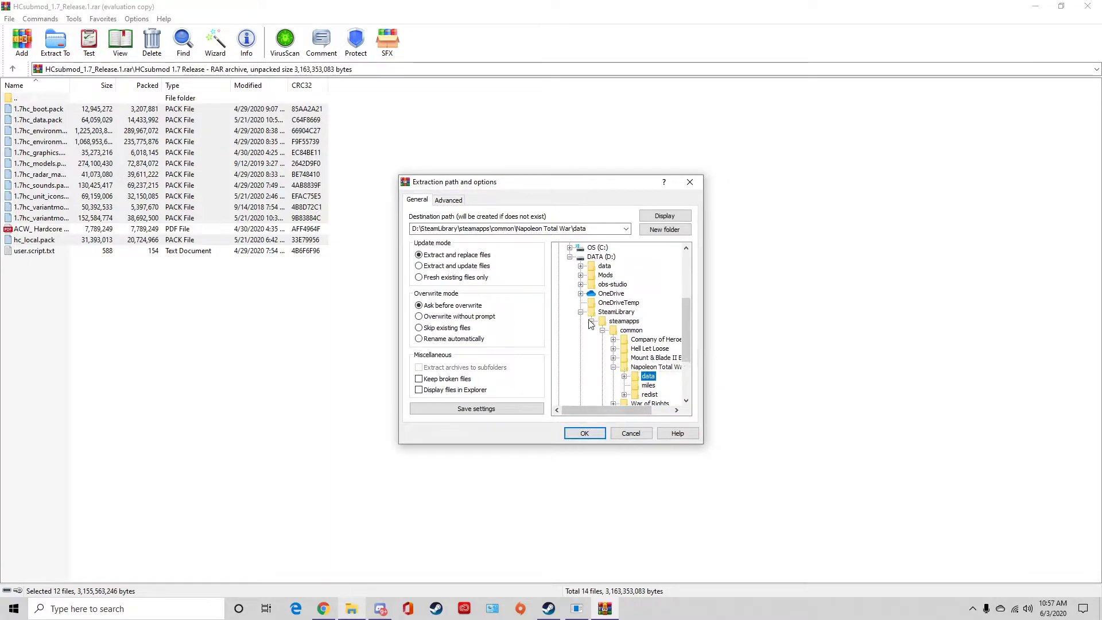
pyautogui.scroll(1, 586, 320)
pyautogui.scroll(1, 582, 319)
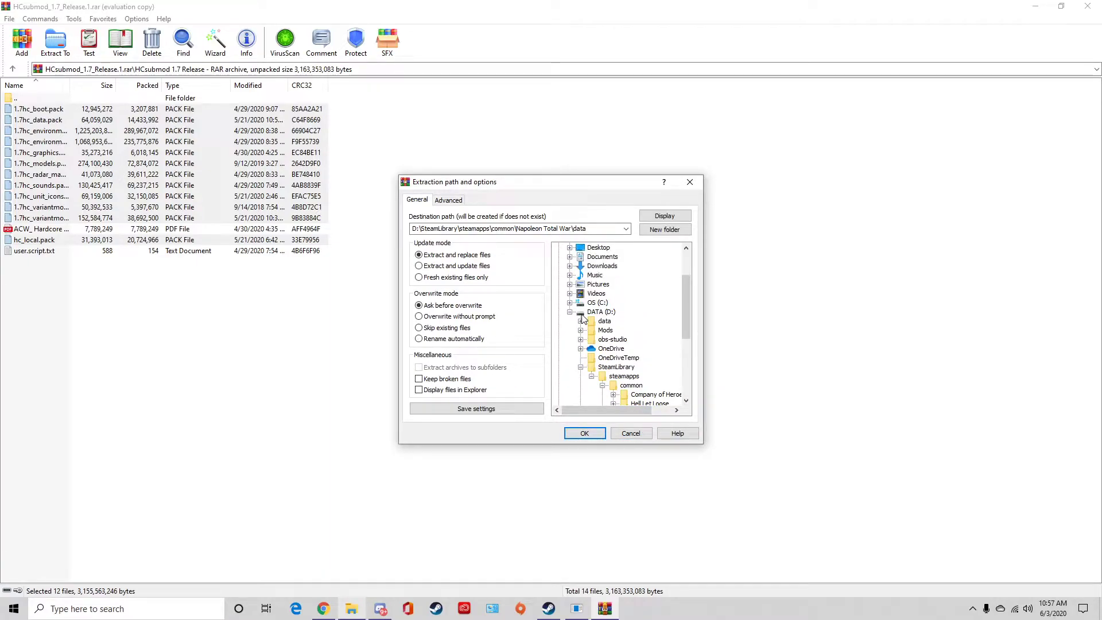
pyautogui.scroll(-1, 628, 383)
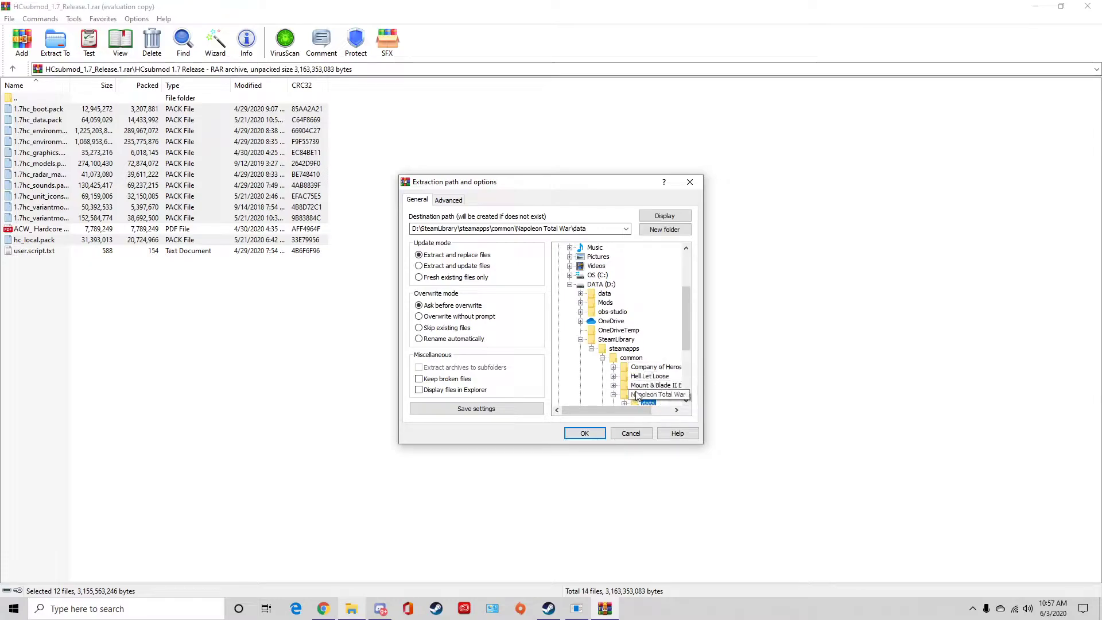
pyautogui.scroll(-1, 635, 396)
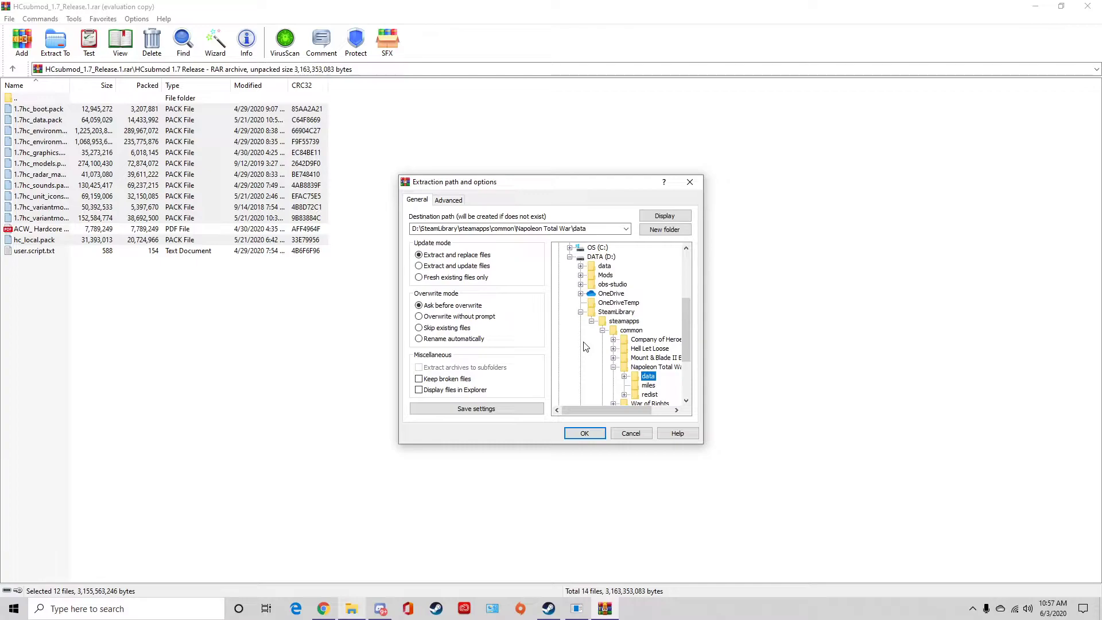
# Close the extraction options dialog without extracting.
pyautogui.click(630, 434)
pyautogui.click(159, 315)
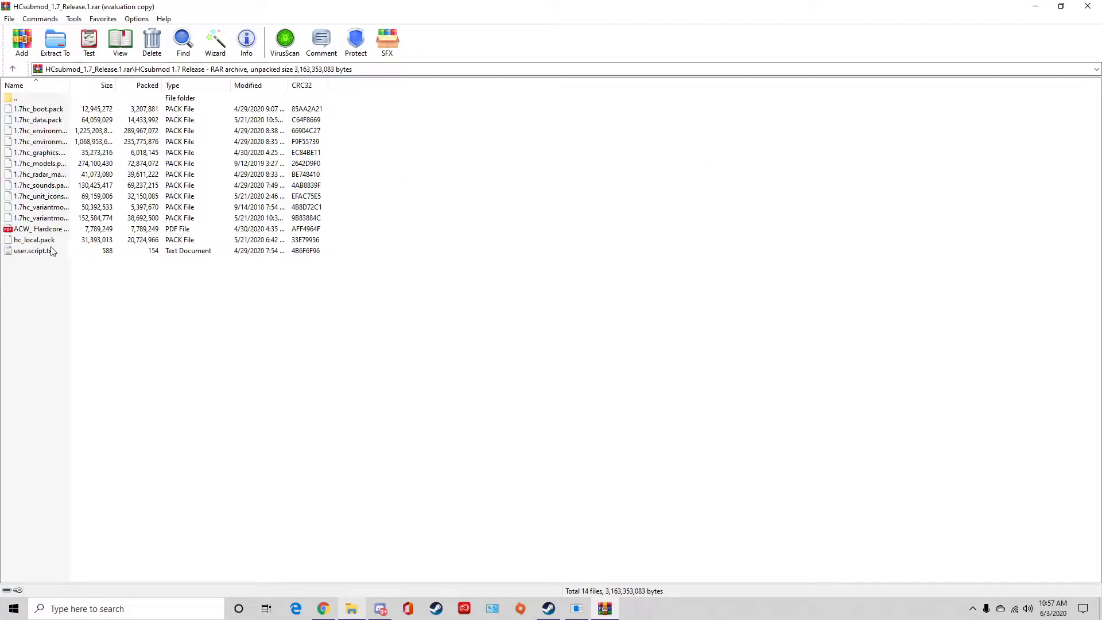
# Navigate File Explorer into Napoleon Total War's data folder under SteamLibrary.
pyautogui.click(362, 609)
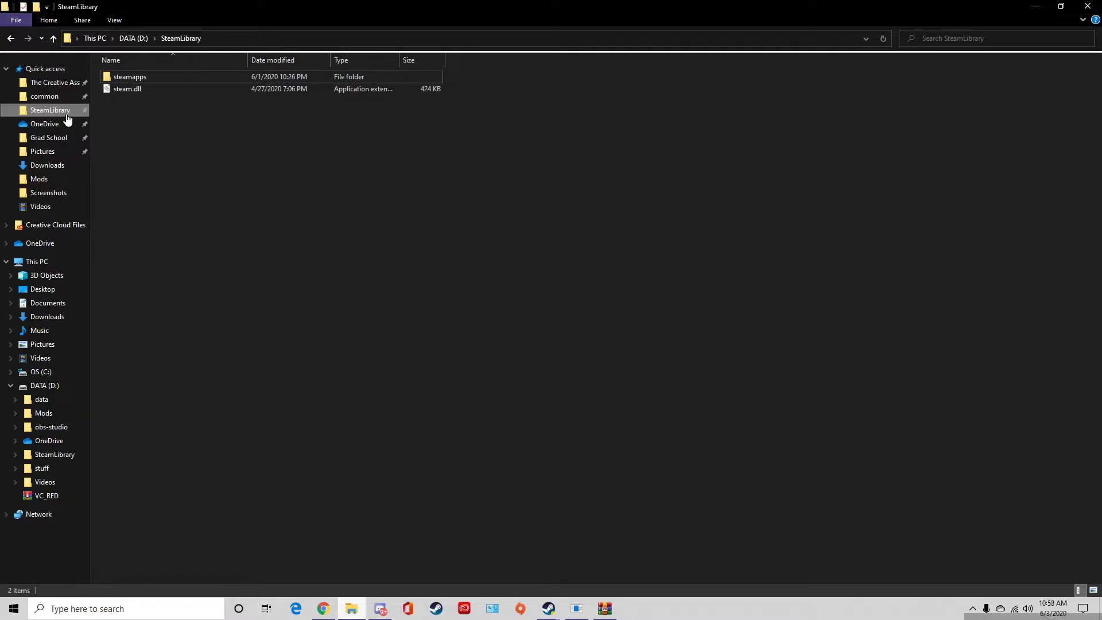
pyautogui.doubleClick(129, 77)
pyautogui.click(134, 80)
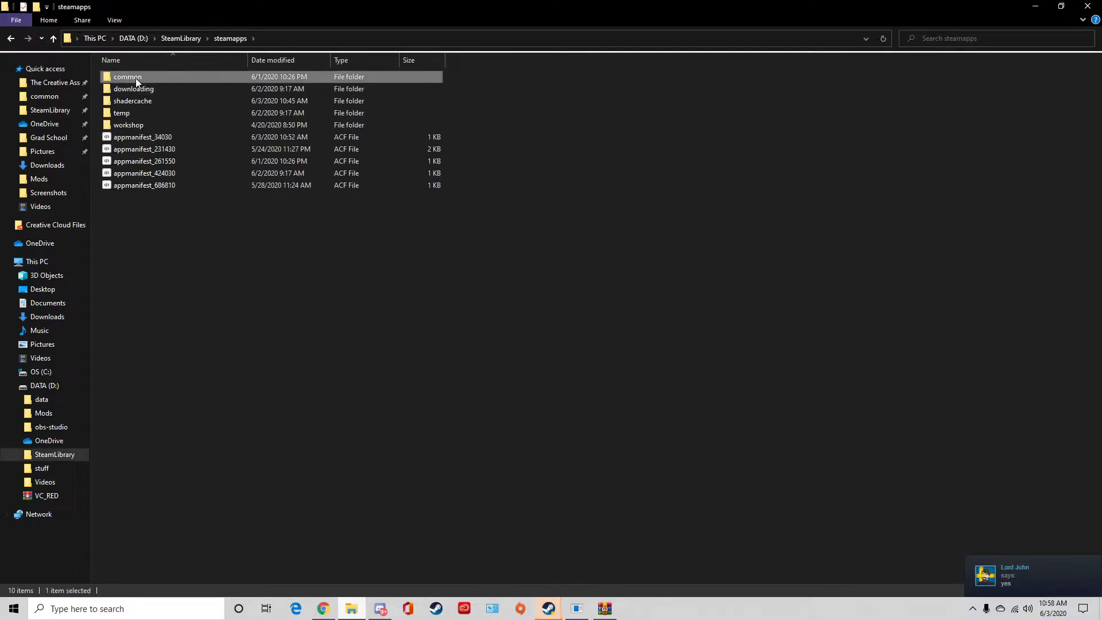
pyautogui.doubleClick(135, 78)
pyautogui.doubleClick(129, 113)
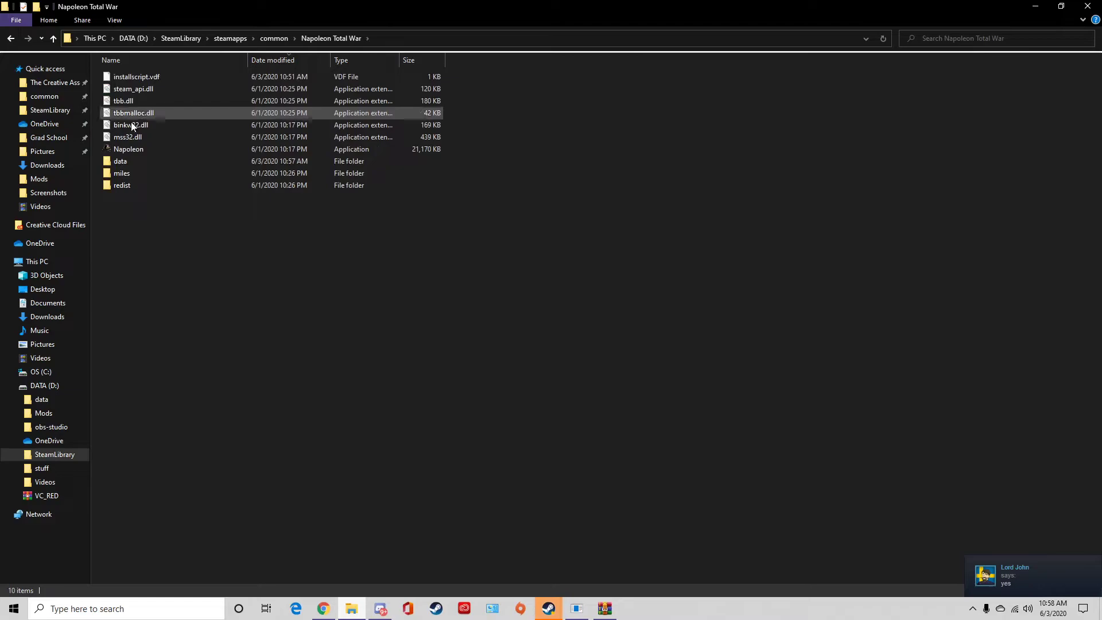
pyautogui.doubleClick(130, 165)
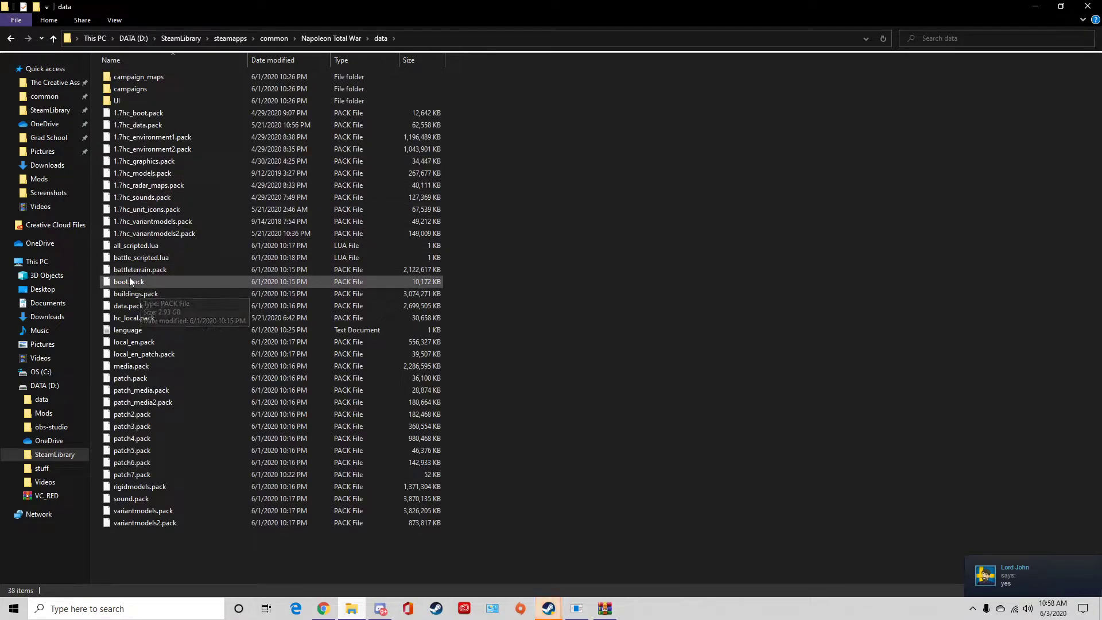
# Delete the original boot.pack from the data folder.
pyautogui.rightClick(130, 281)
pyautogui.click(490, 296)
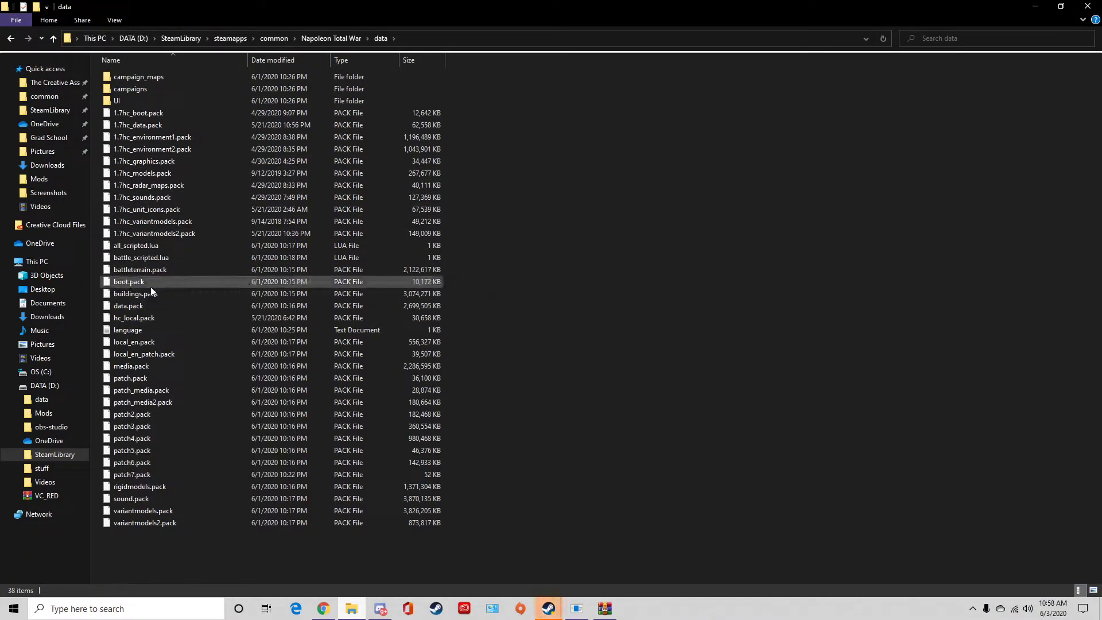
pyautogui.rightClick(137, 279)
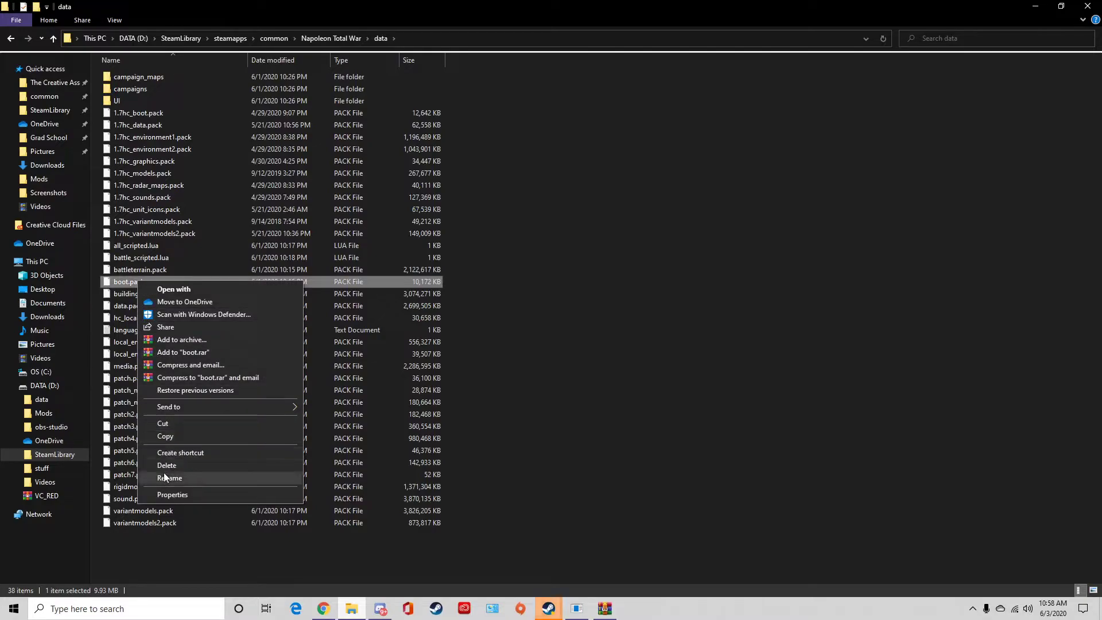
pyautogui.click(263, 465)
# Locate and select user.script.txt in the mod archive in WinRAR.
pyautogui.click(605, 609)
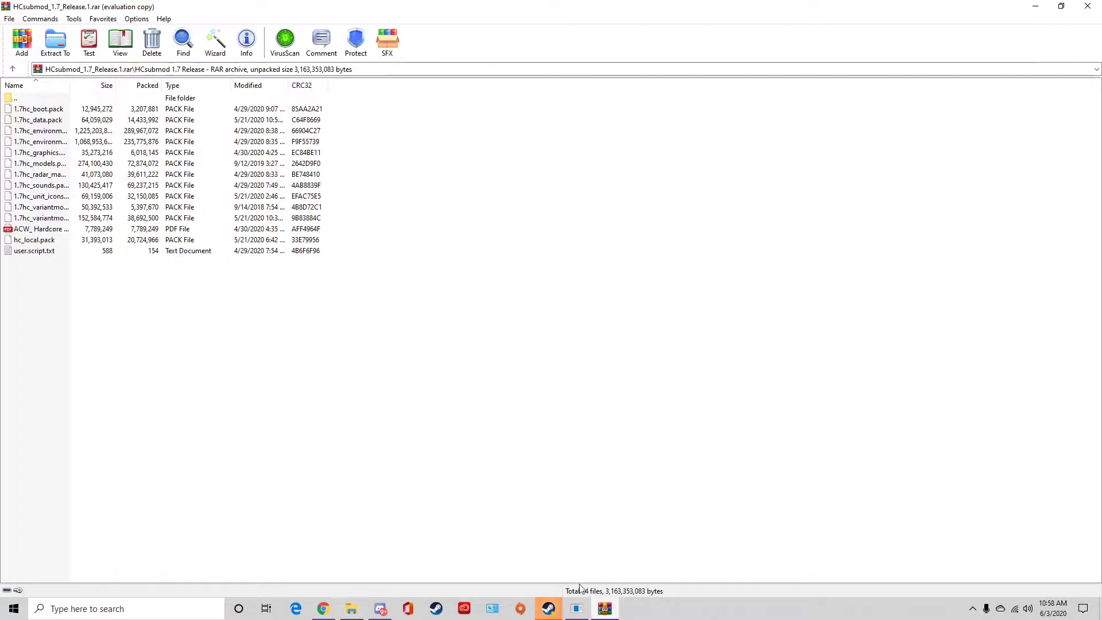
pyautogui.click(551, 610)
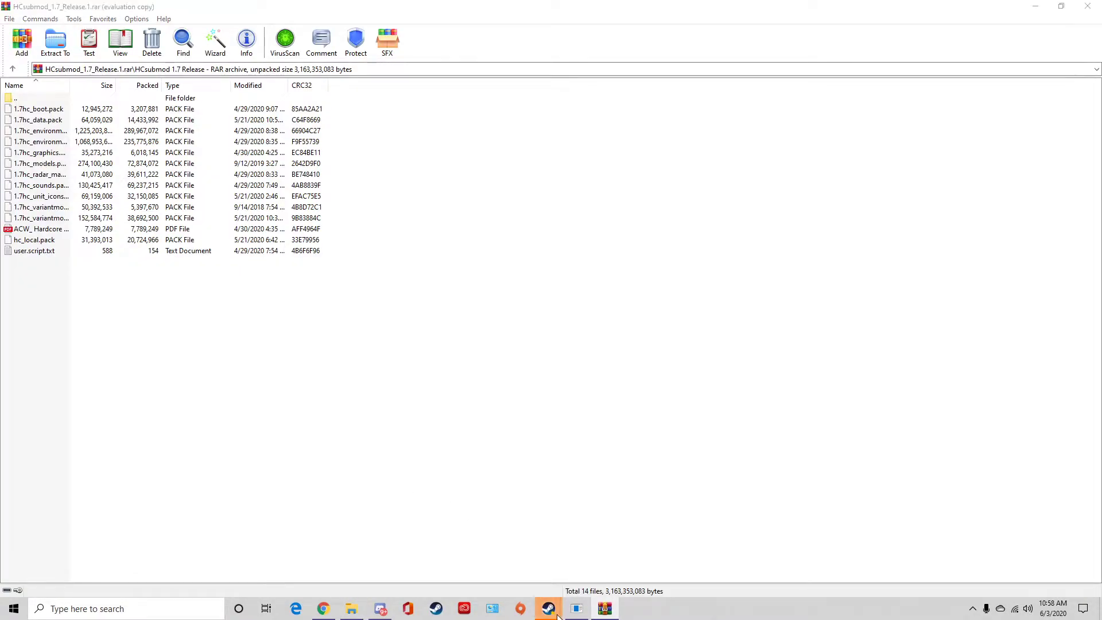
pyautogui.click(151, 276)
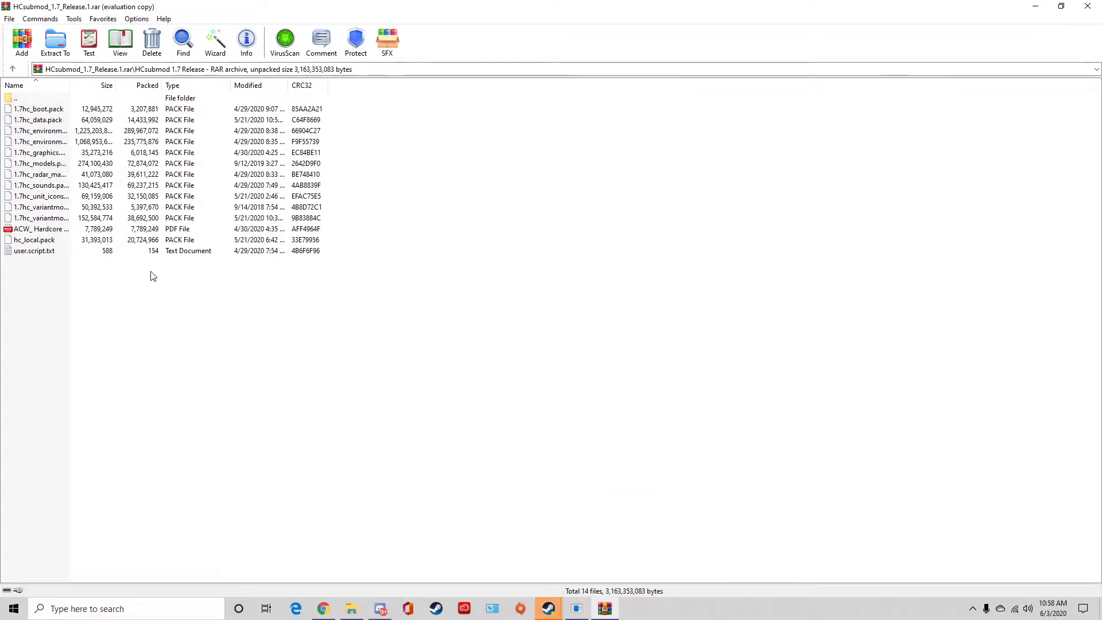
pyautogui.rightClick(35, 251)
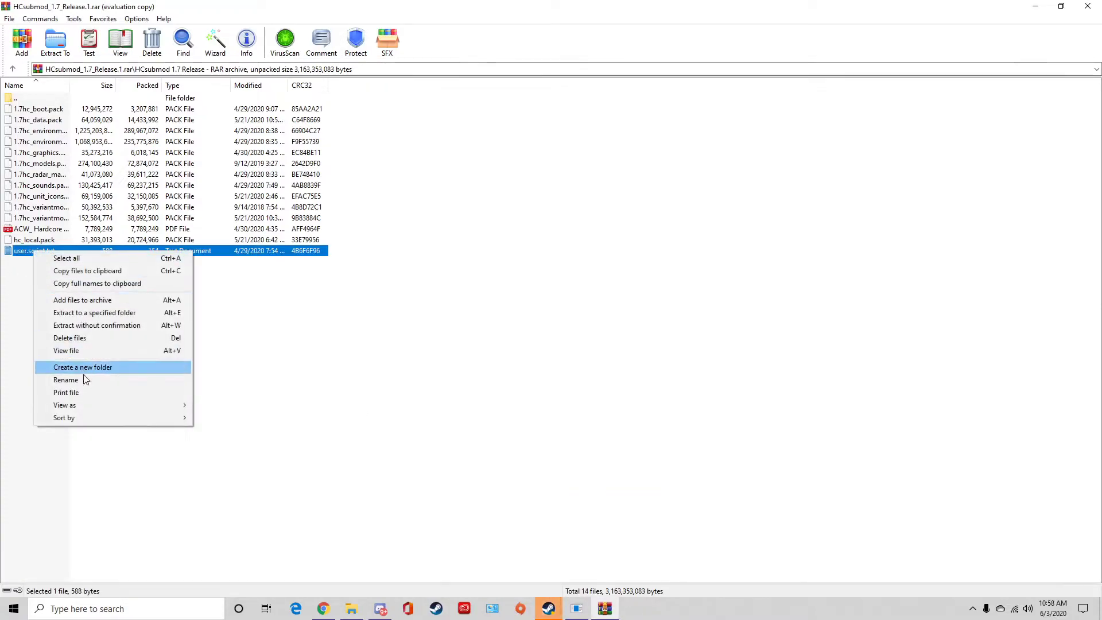
pyautogui.click(246, 334)
pyautogui.click(154, 252)
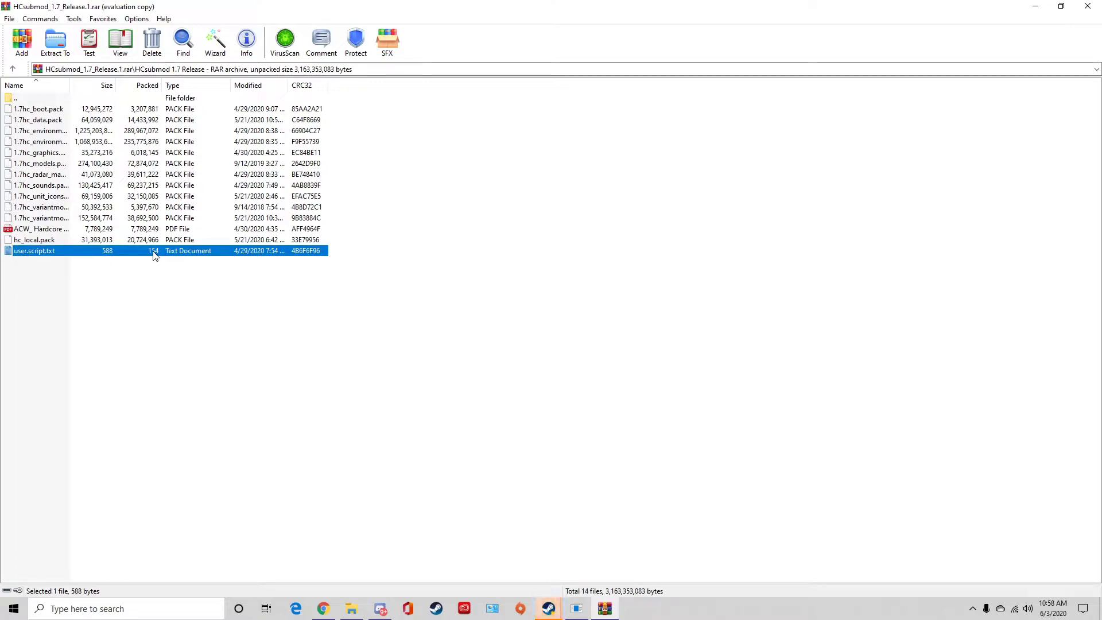
pyautogui.moveTo(323, 609)
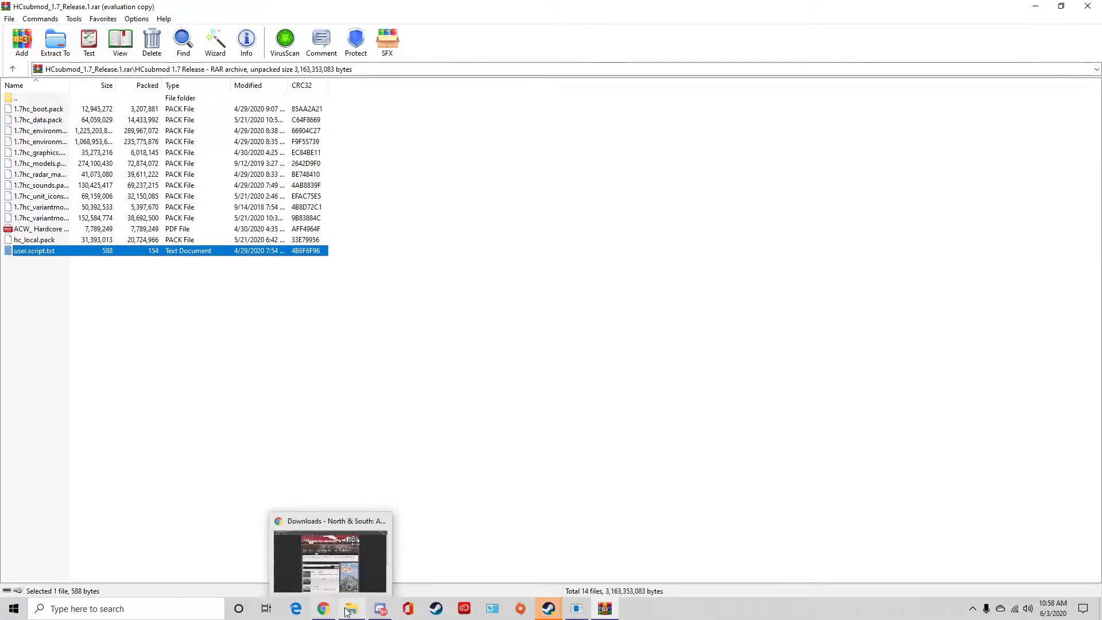
# Bring up The Creative Assembly folder in AppData Roaming in File Explorer.
pyautogui.click(350, 609)
pyautogui.click(59, 83)
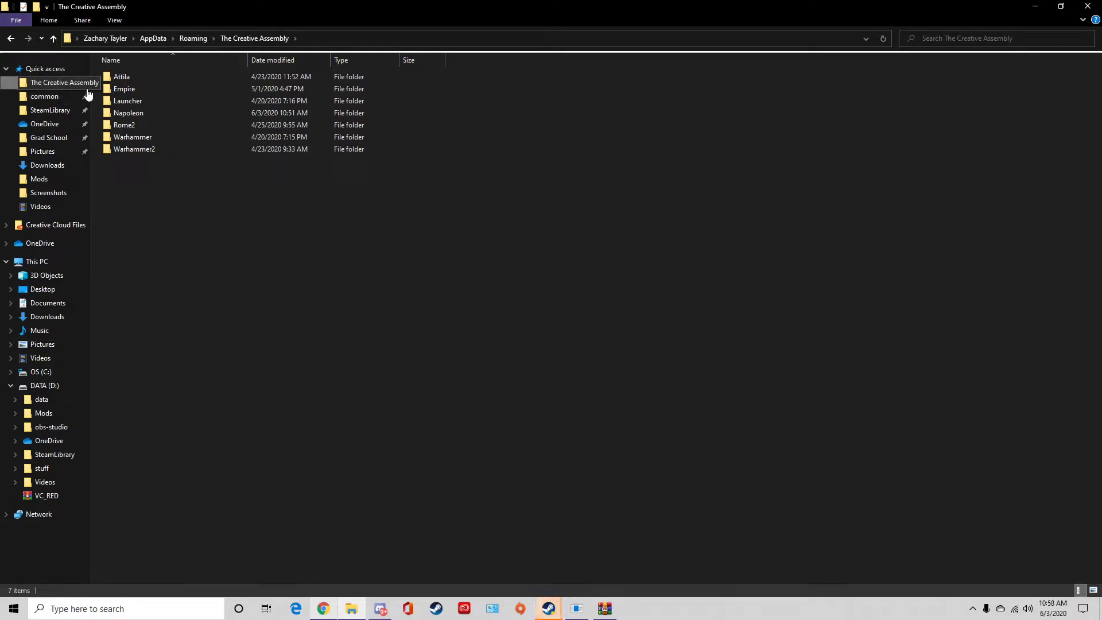
# Browse into the Napoleon folder under The Creative Assembly, checking the Launcher folder on the way.
pyautogui.click(138, 114)
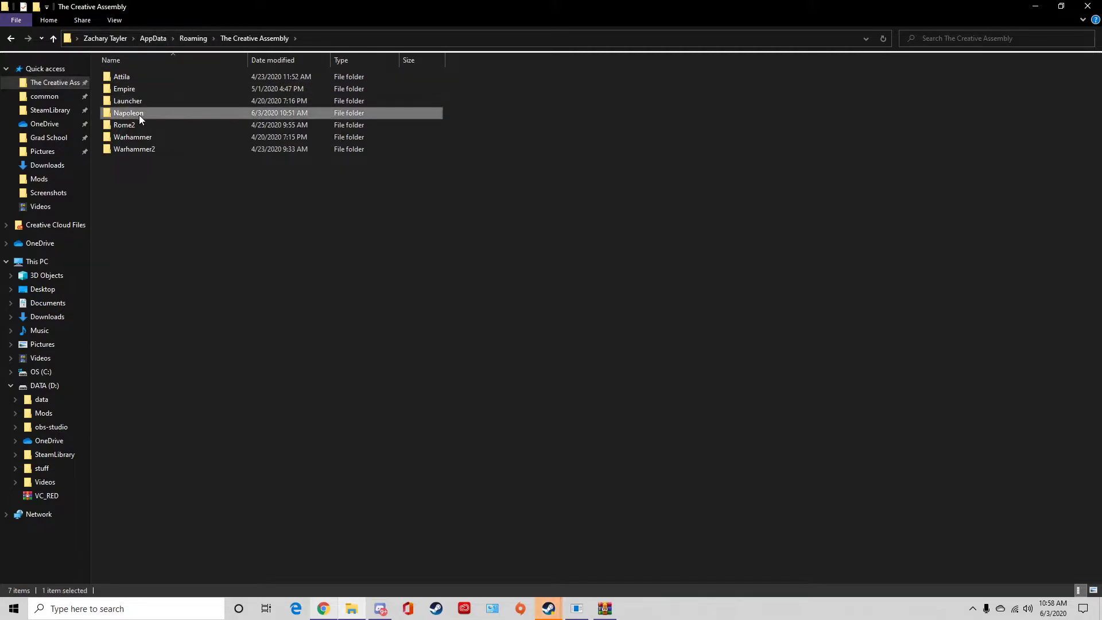
pyautogui.doubleClick(138, 114)
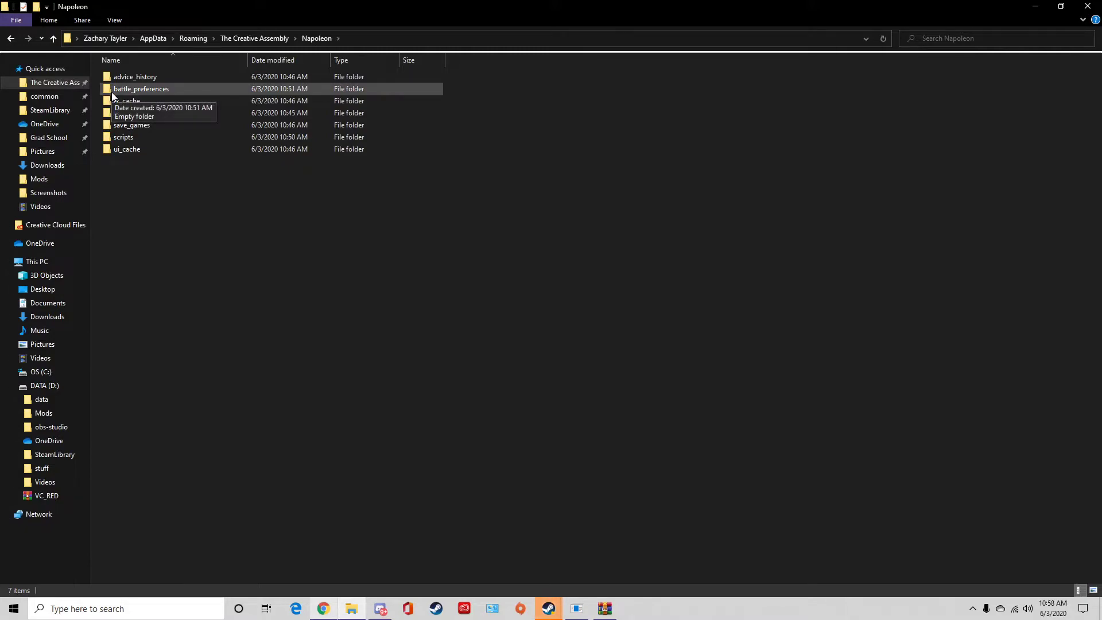
pyautogui.click(254, 38)
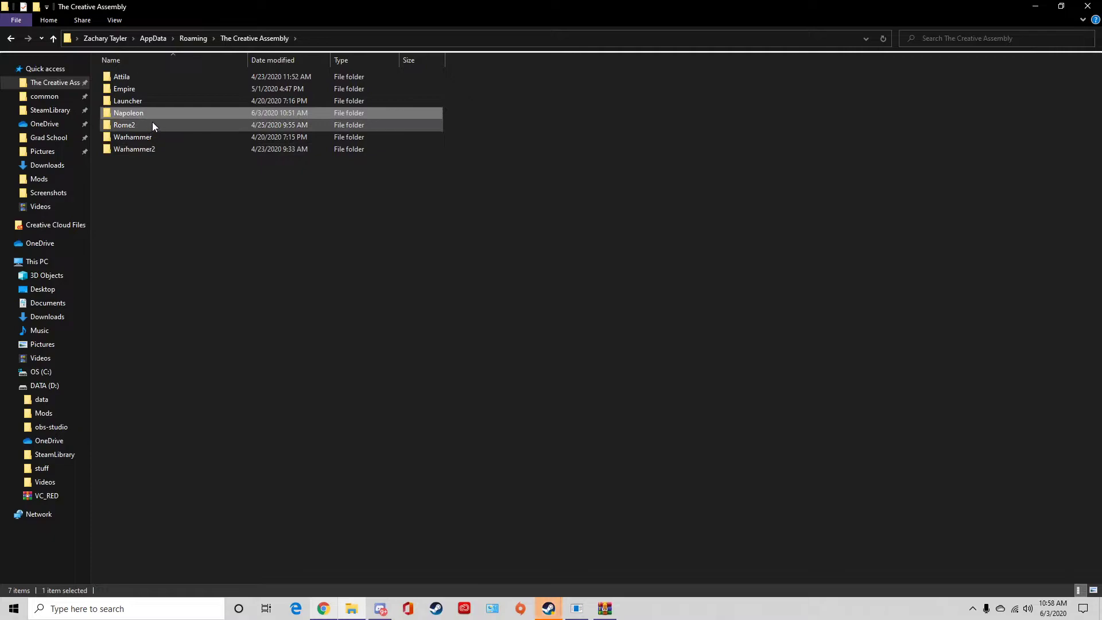
pyautogui.doubleClick(129, 102)
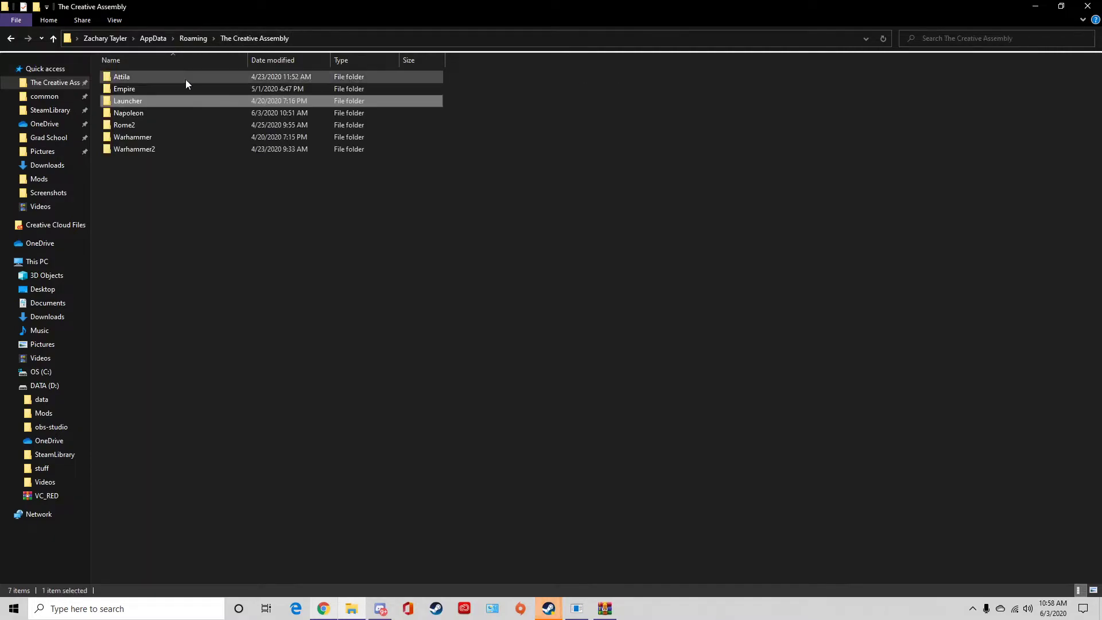
pyautogui.doubleClick(137, 110)
# Open the scripts folder and open user.script.
pyautogui.rightClick(124, 135)
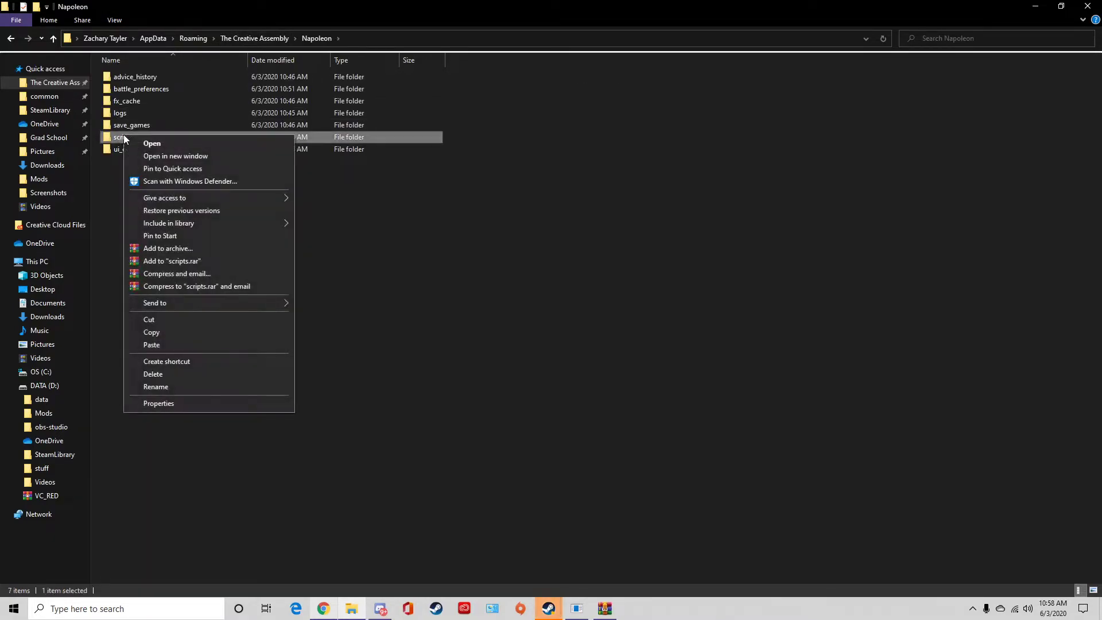
pyautogui.click(152, 143)
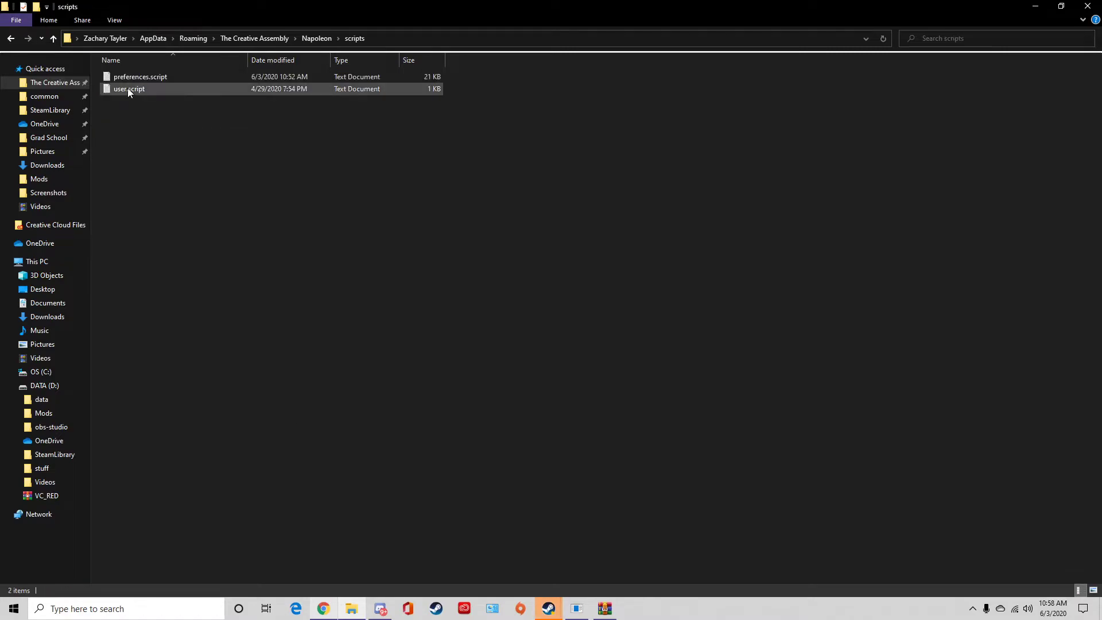
pyautogui.doubleClick(129, 88)
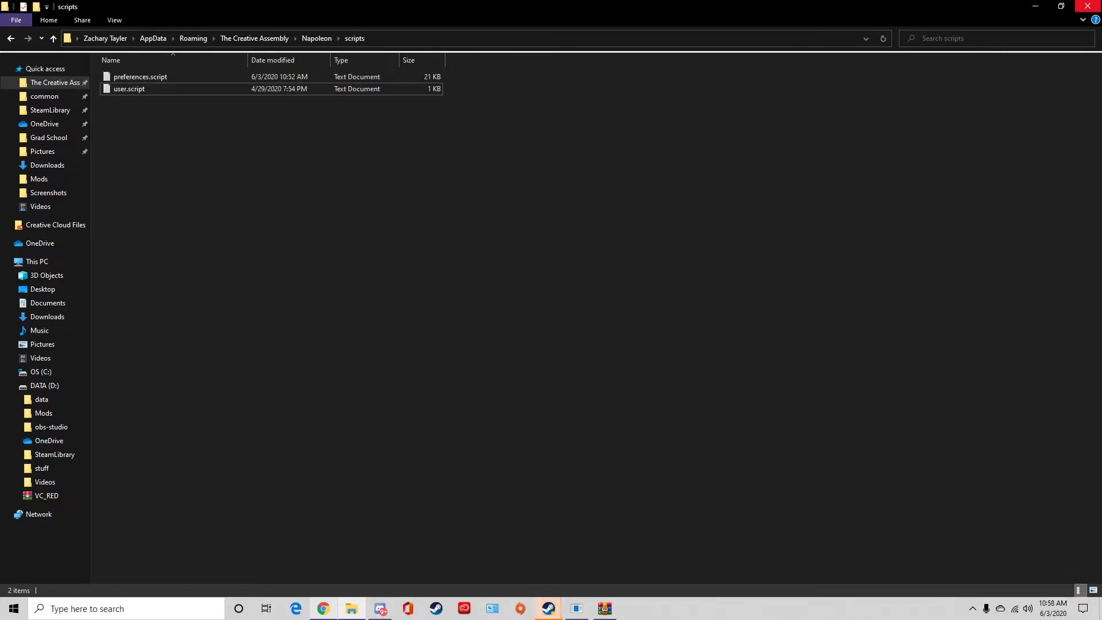
# Reopen File Explorer at D:\Mods and open HCsubmod_1.7.1_Patch.rar in WinRAR.
pyautogui.click(1086, 8)
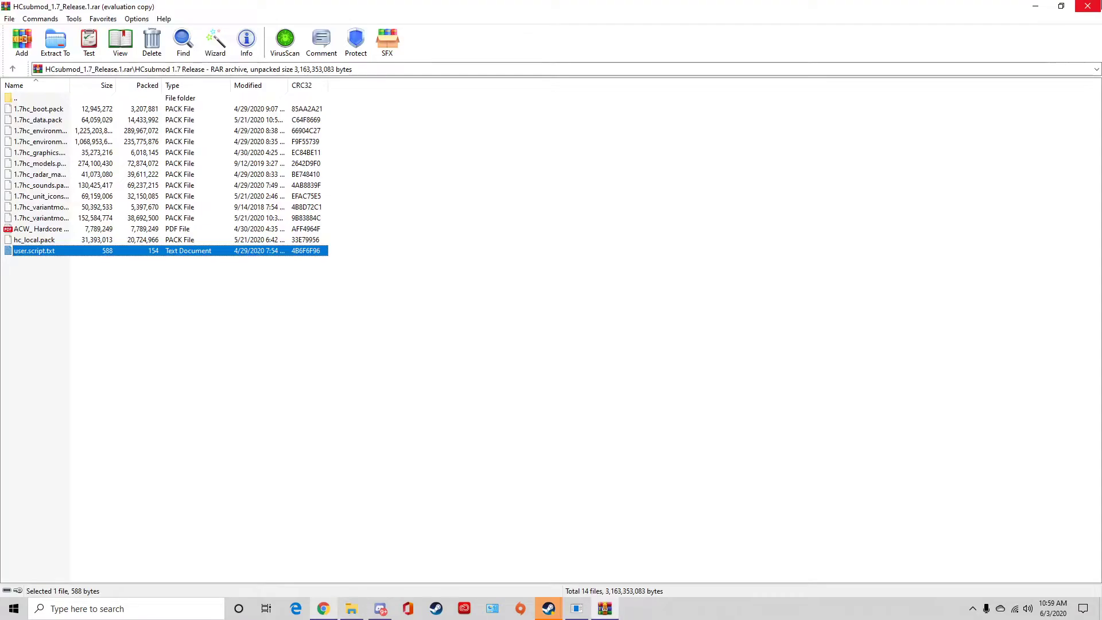
pyautogui.click(350, 610)
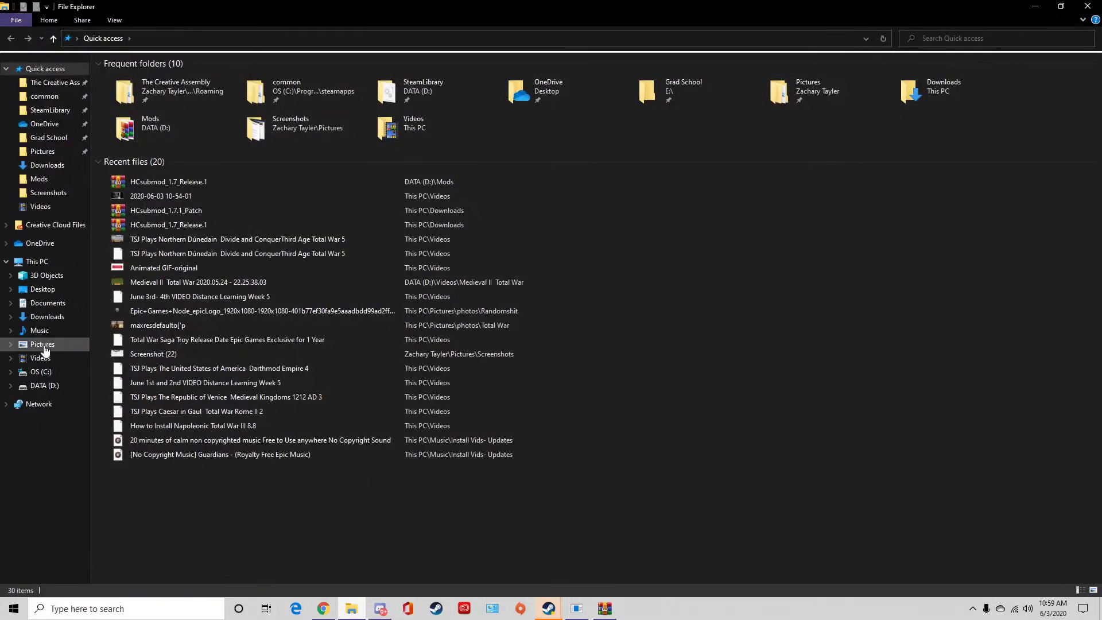
pyautogui.click(55, 318)
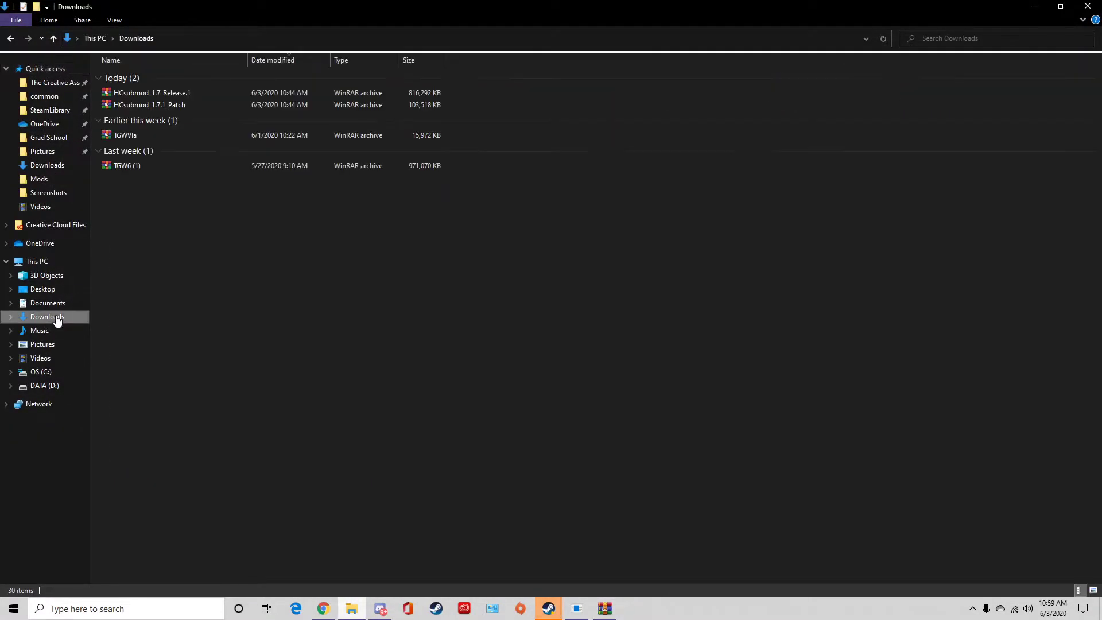
pyautogui.click(43, 389)
pyautogui.doubleClick(154, 92)
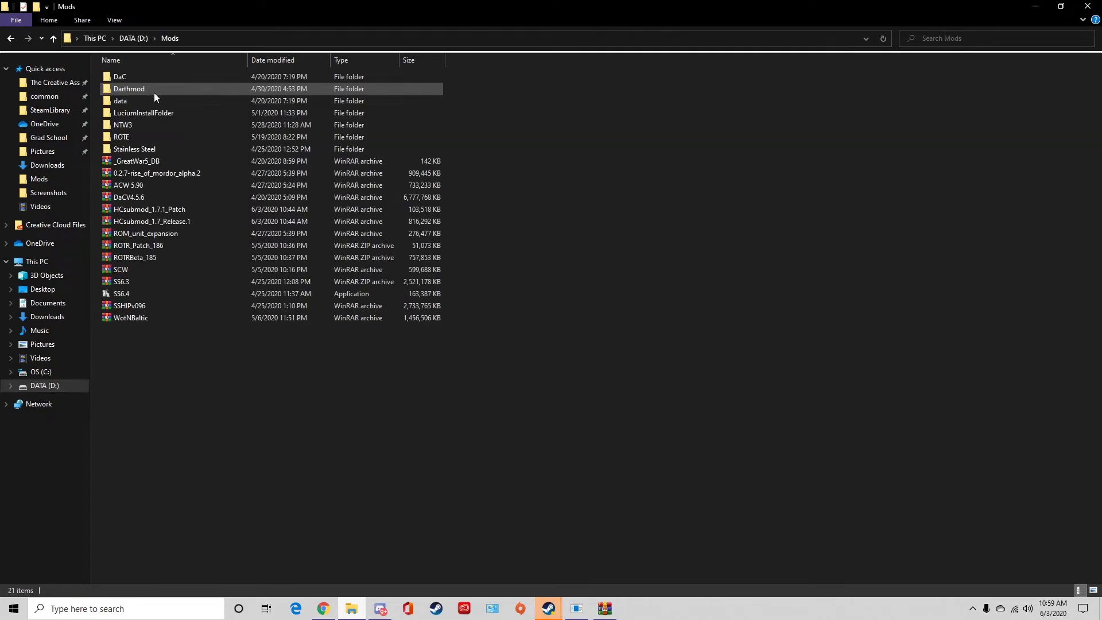
pyautogui.doubleClick(151, 211)
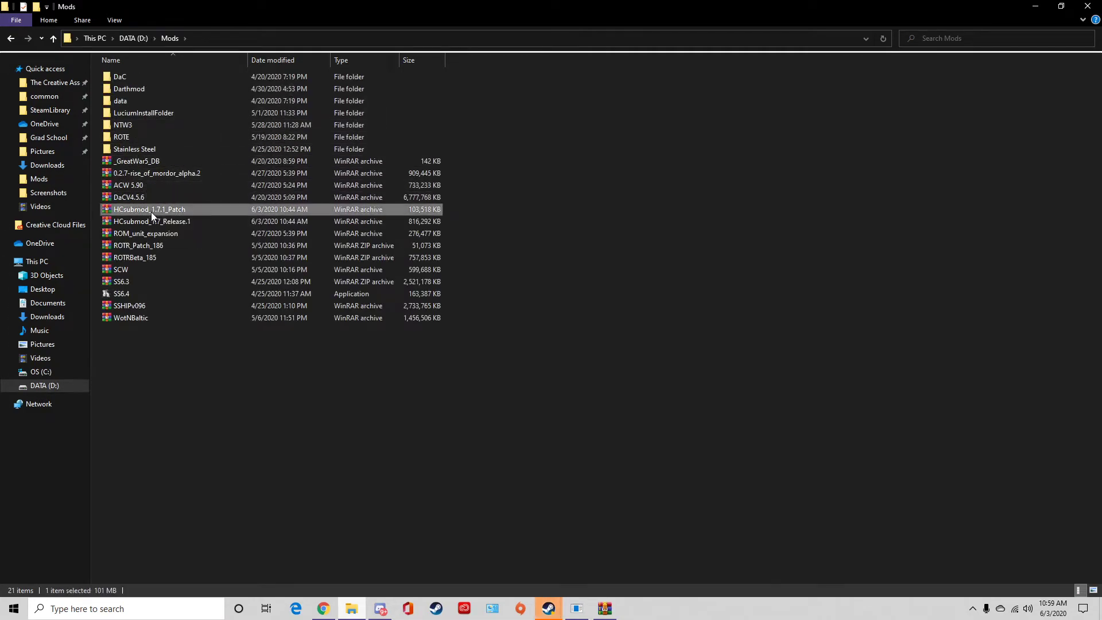
pyautogui.moveTo(604, 608)
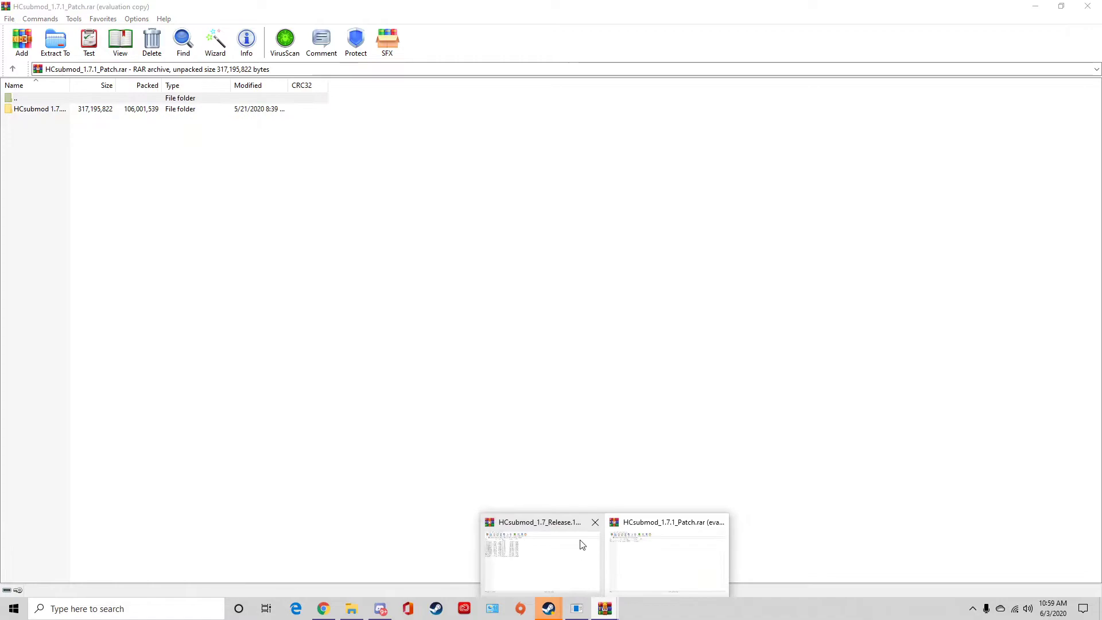
# Close the older release archive window and the WinRAR license notices.
pyautogui.click(592, 531)
pyautogui.click(638, 269)
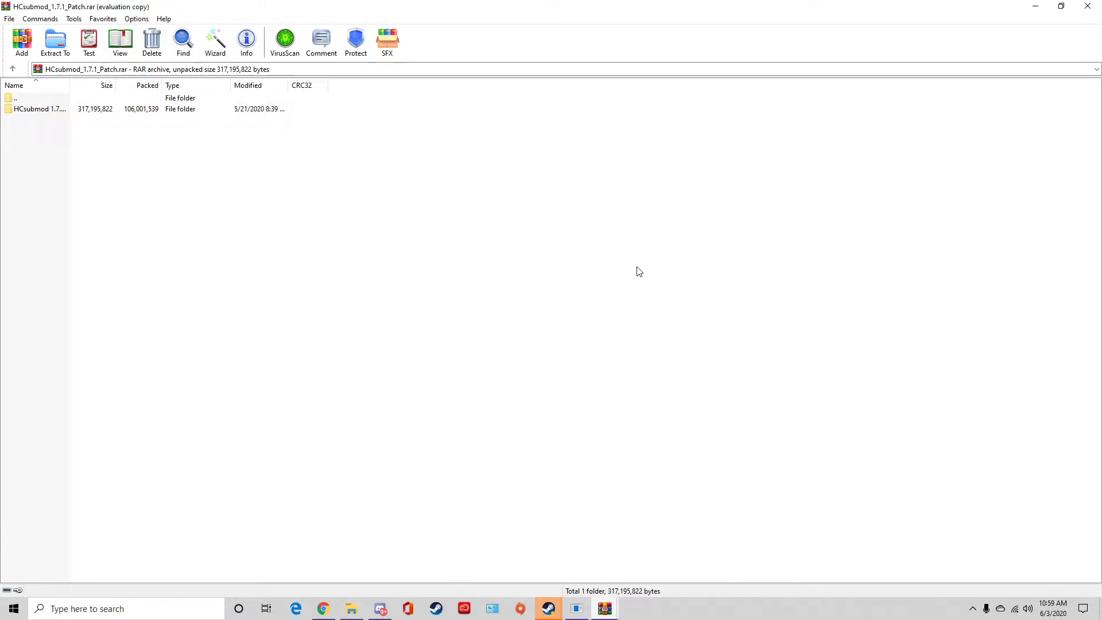
pyautogui.click(612, 601)
pyautogui.click(534, 523)
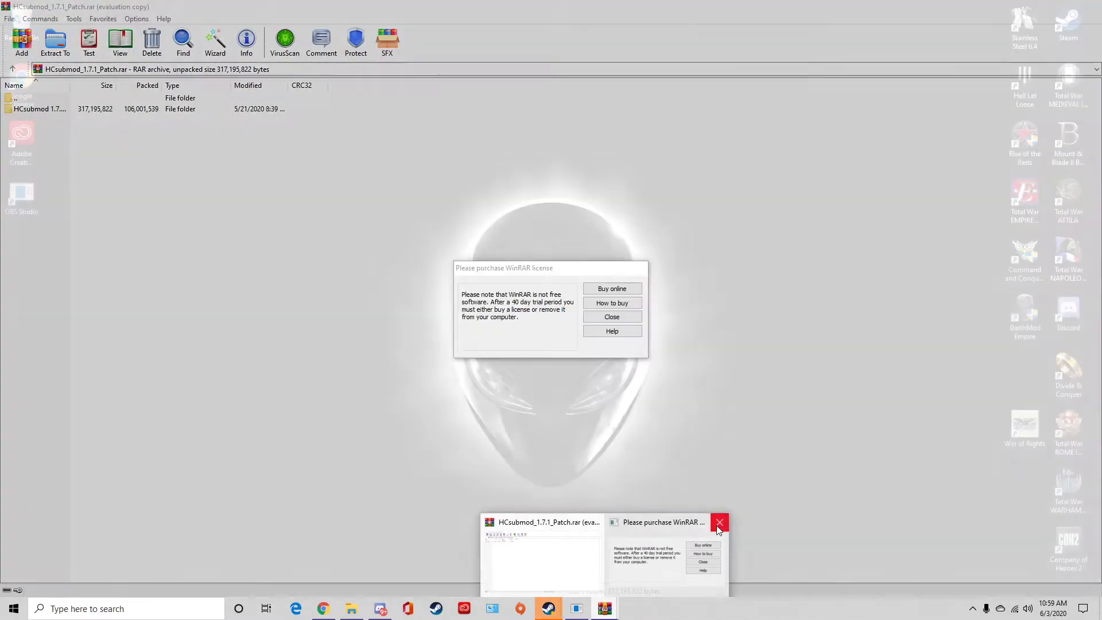
pyautogui.click(720, 521)
# Select the four .pack files in the HCsubmod 1.7.1 Patch folder and bring up extraction path options.
pyautogui.doubleClick(56, 113)
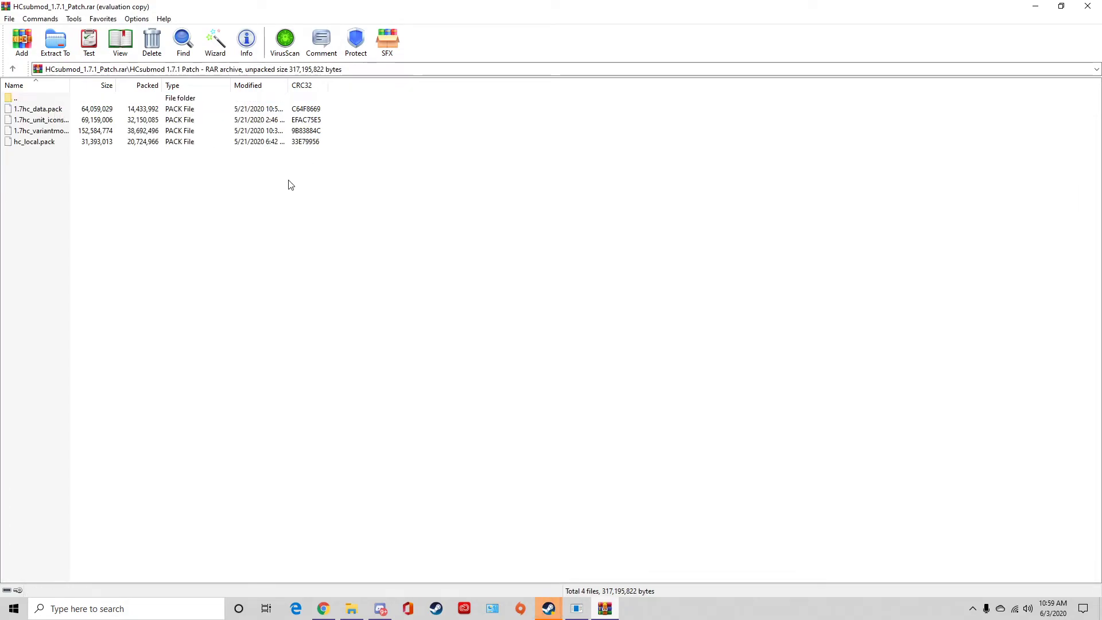
pyautogui.moveTo(291, 184); pyautogui.dragTo(68, 112)
pyautogui.rightClick(62, 113)
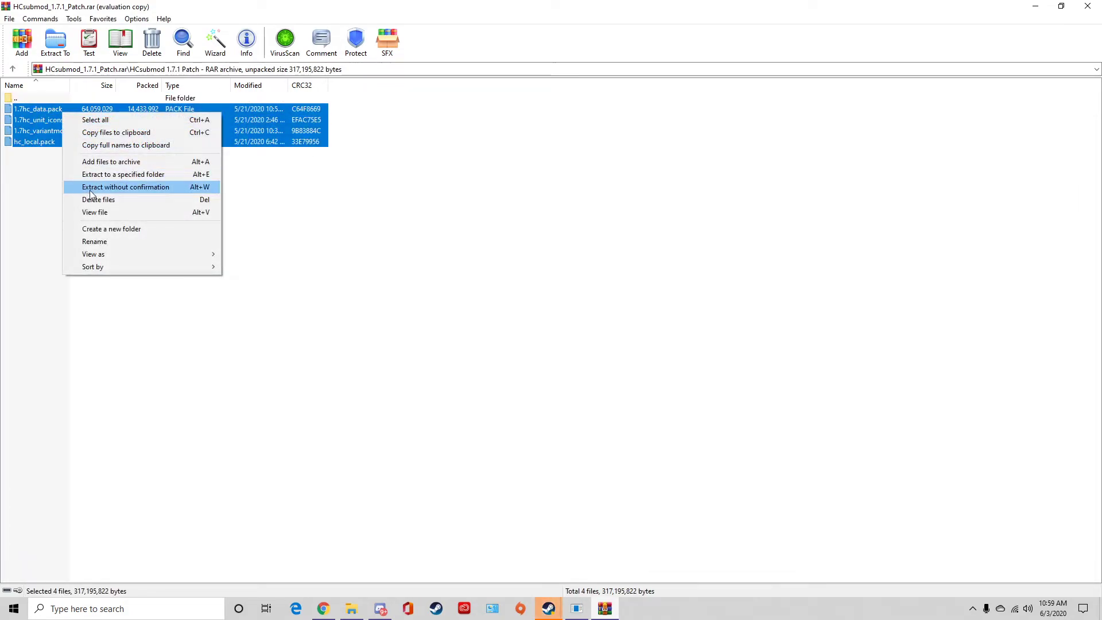
pyautogui.click(112, 187)
pyautogui.moveTo(307, 190); pyautogui.dragTo(170, 110)
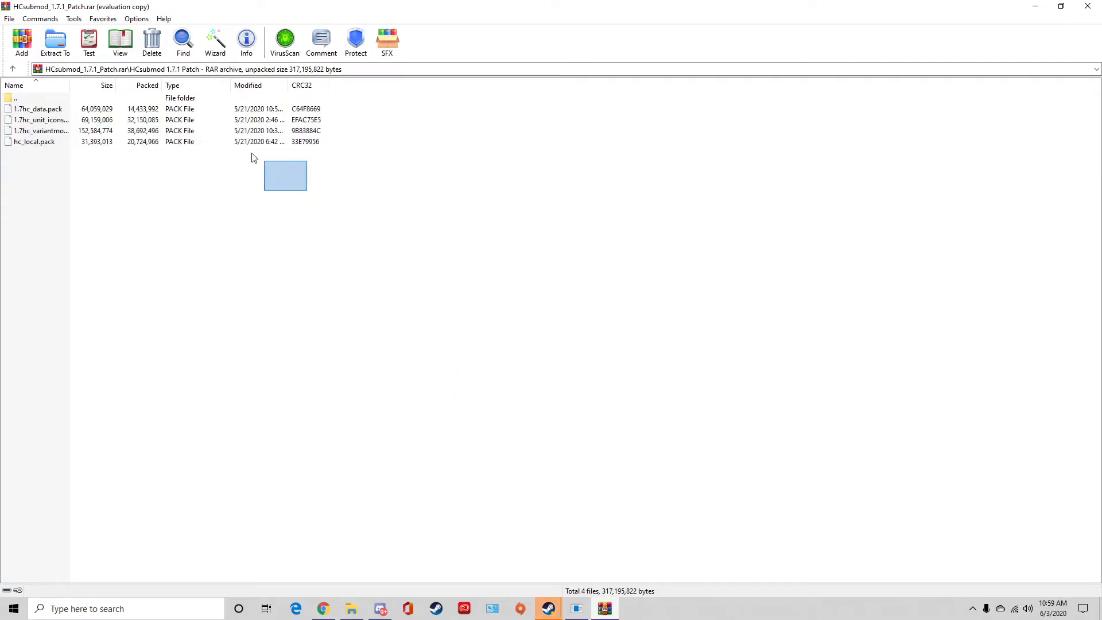
pyautogui.rightClick(169, 110)
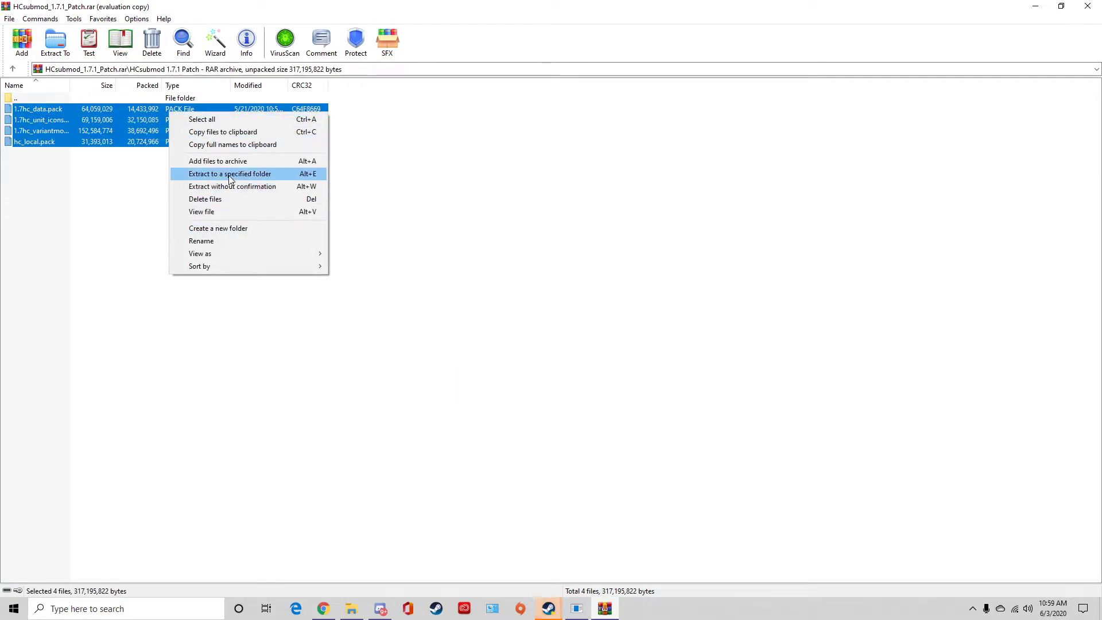
pyautogui.click(200, 173)
# Extract the four packs into Napoleon Total War's data folder, overwriting all, and close WinRAR.
pyautogui.doubleClick(597, 367)
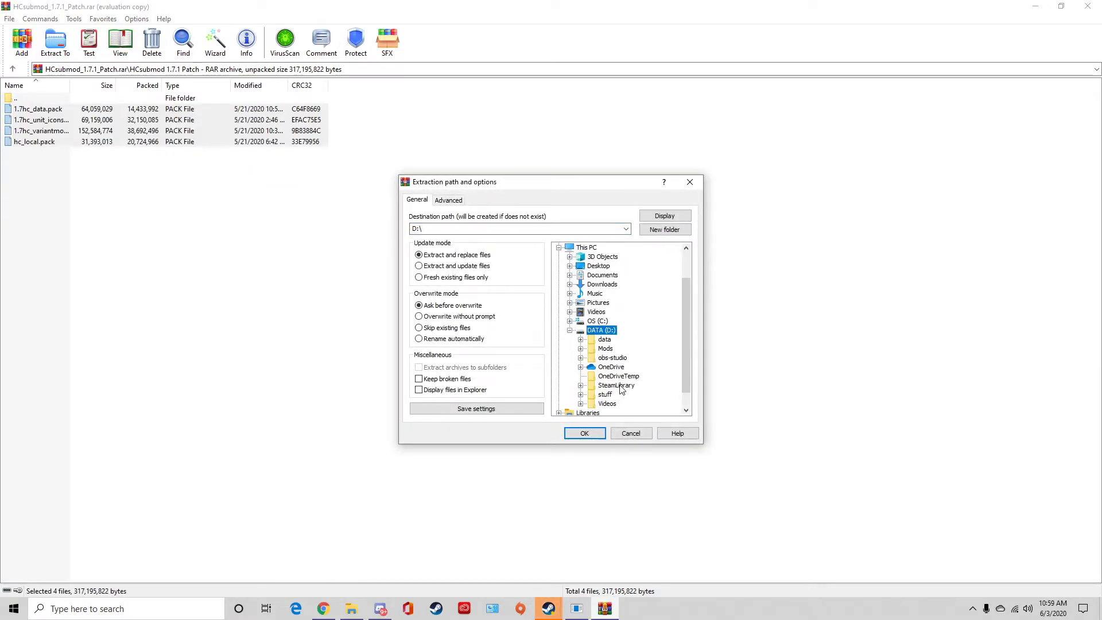
pyautogui.doubleClick(616, 385)
pyautogui.doubleClick(626, 395)
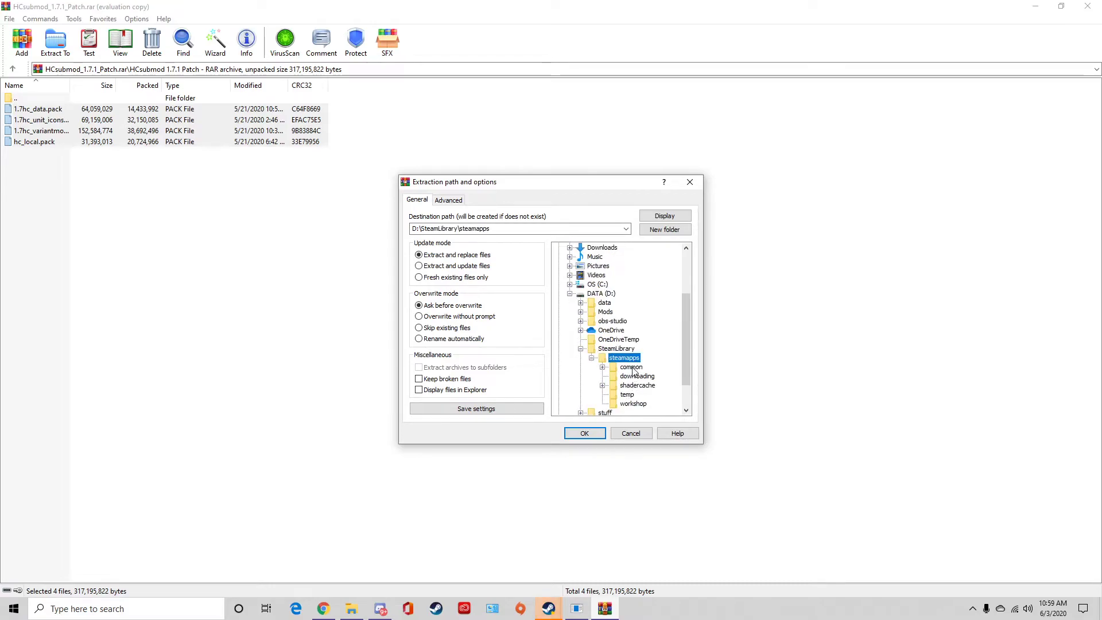
pyautogui.doubleClick(633, 369)
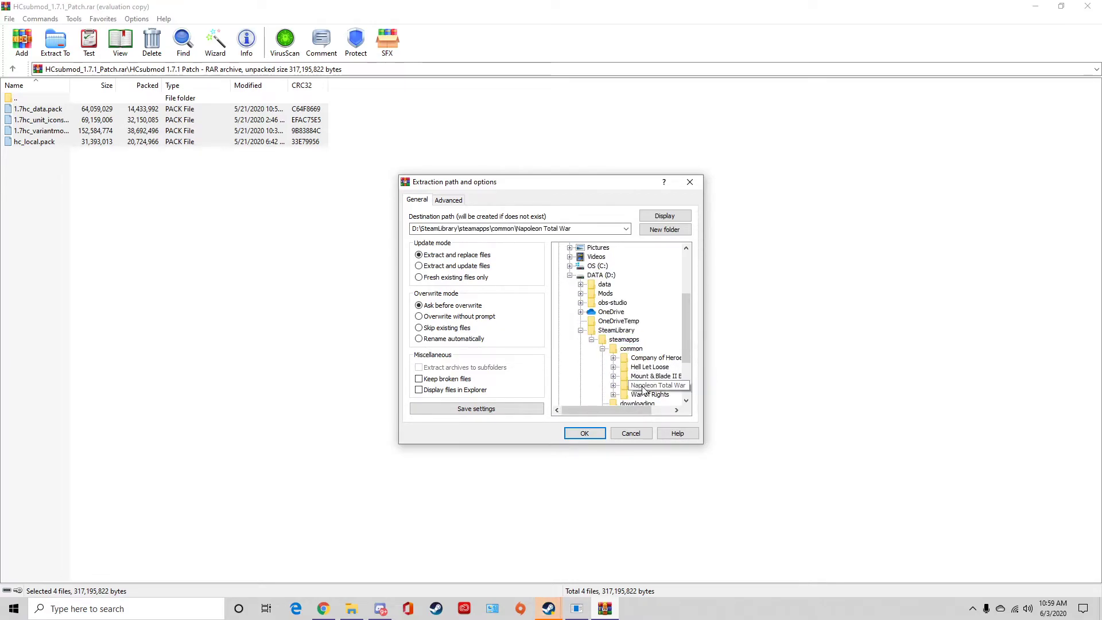
pyautogui.doubleClick(642, 386)
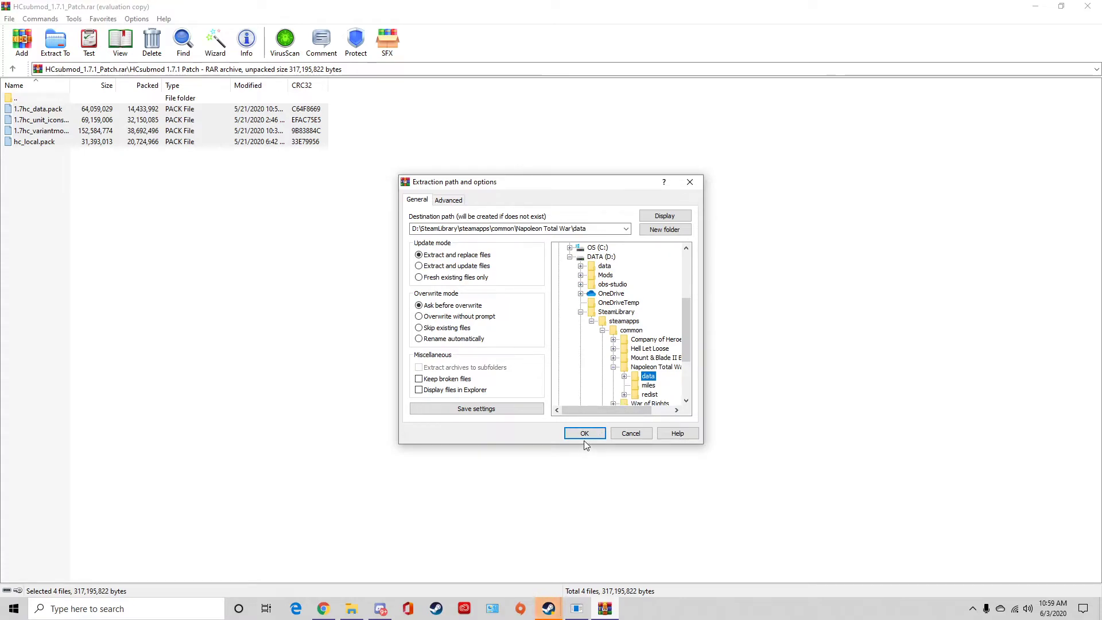
pyautogui.click(598, 434)
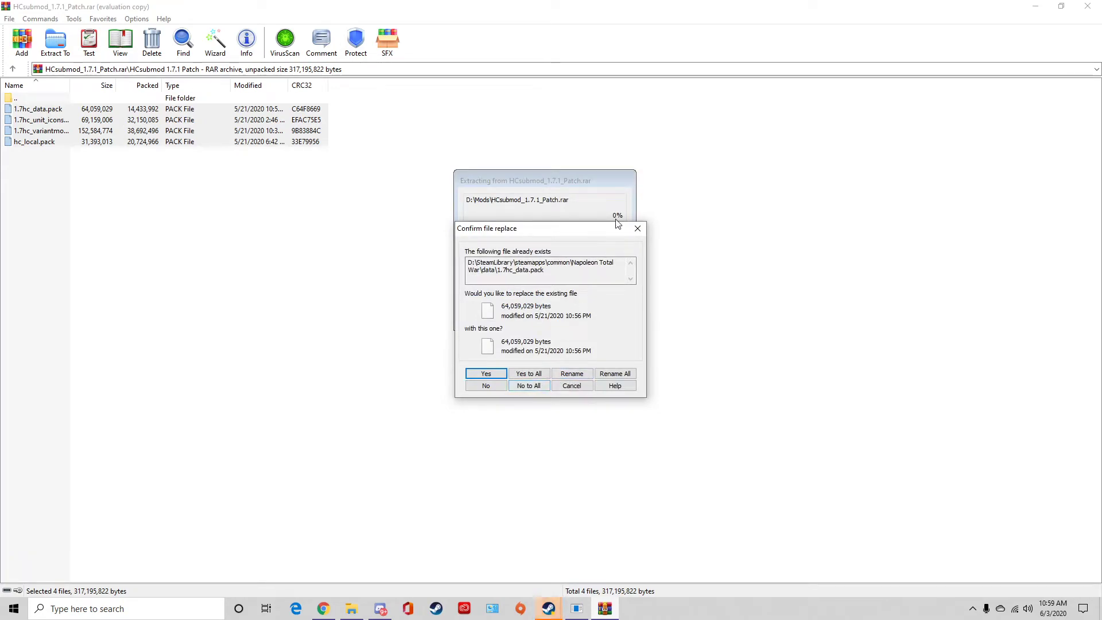
pyautogui.click(637, 229)
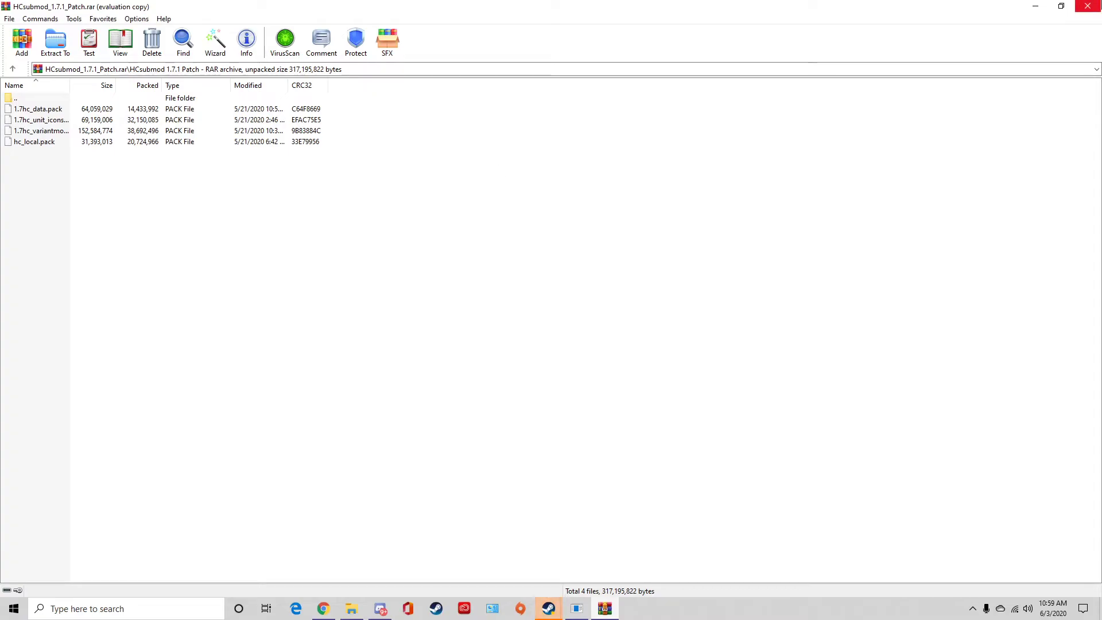
pyautogui.click(1087, 6)
# Launch Napoleon Total War and reach Single Player > Play Battle > Land map list.
pyautogui.click(1087, 7)
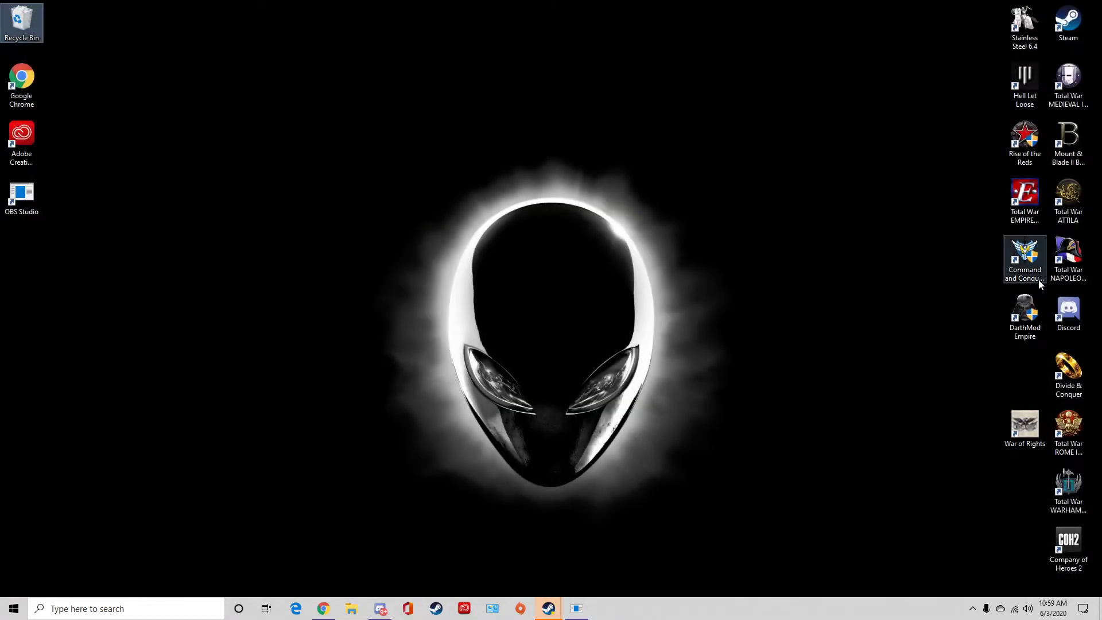
pyautogui.click(1072, 254)
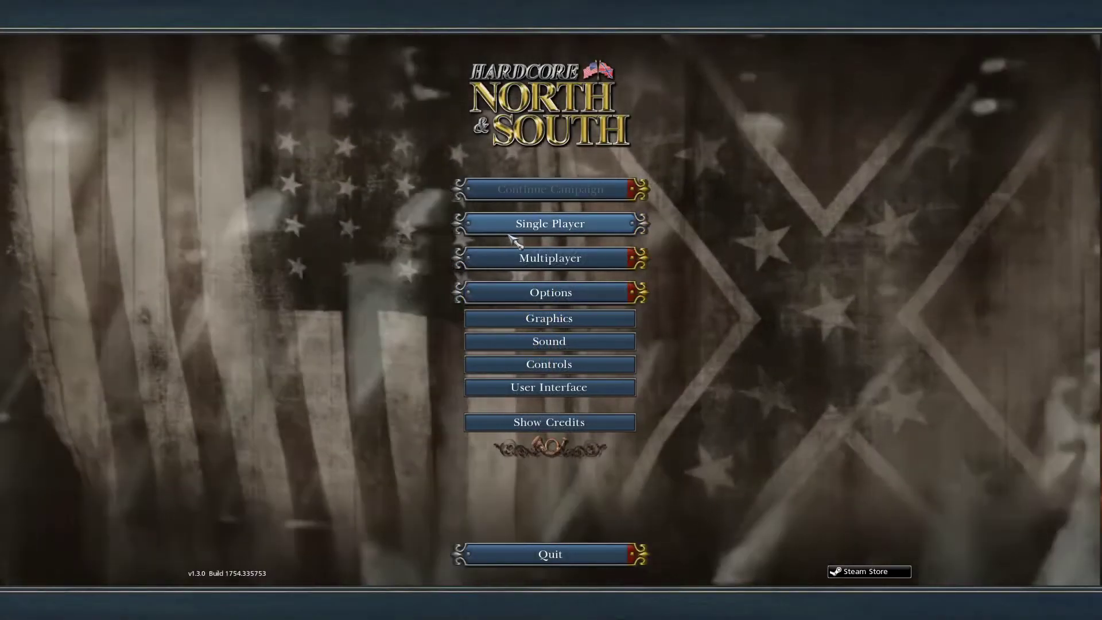
pyautogui.click(508, 232)
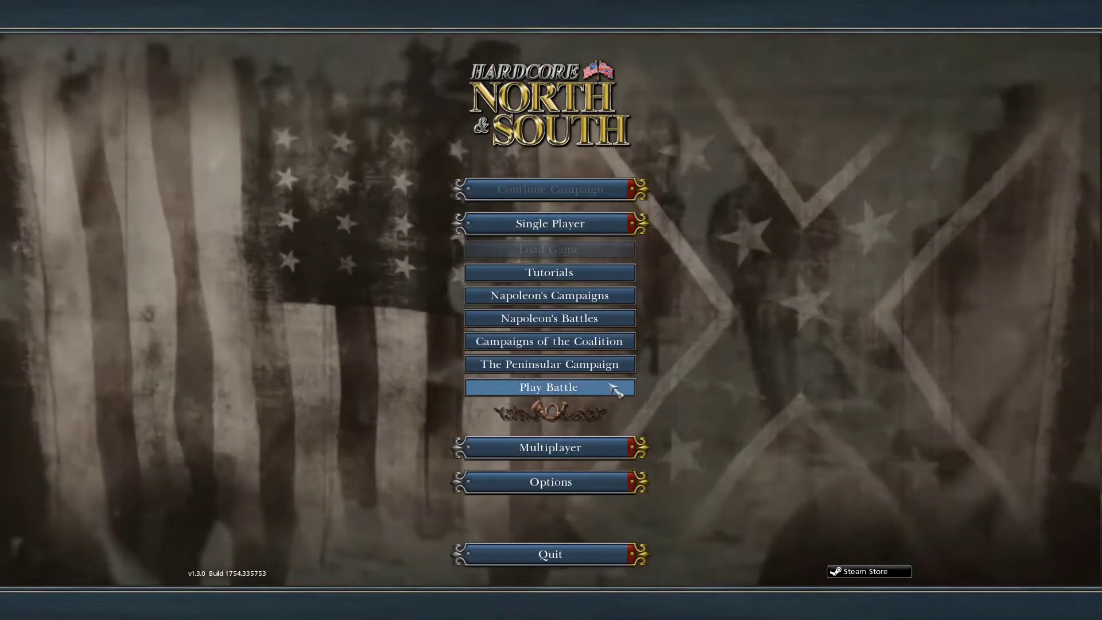
pyautogui.click(613, 387)
pyautogui.click(390, 269)
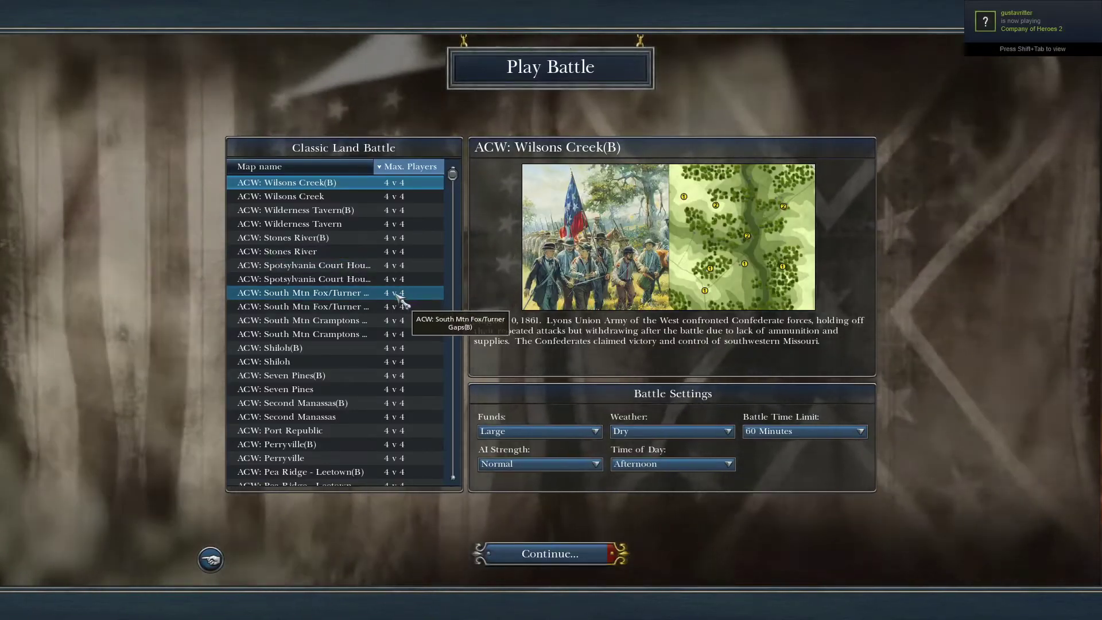
# Browse the battle maps and choose Cashtown - Ardentsville(B).
pyautogui.click(405, 293)
pyautogui.scroll(-5, 357, 324)
pyautogui.scroll(-5, 357, 324)
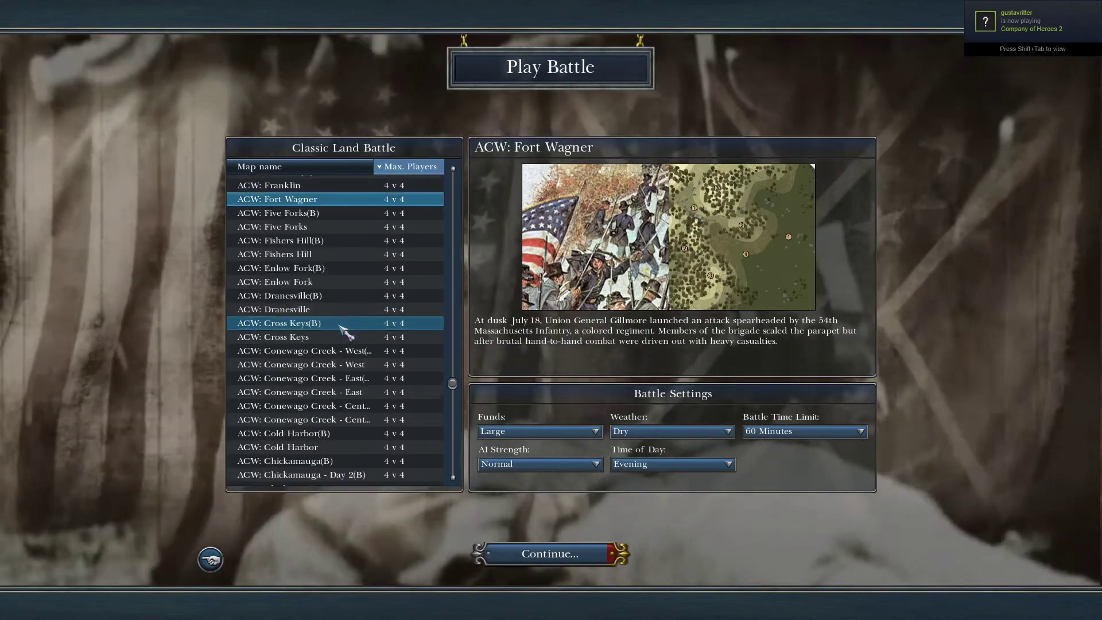
pyautogui.scroll(-5, 357, 325)
pyautogui.click(357, 327)
pyautogui.click(316, 370)
pyautogui.click(328, 245)
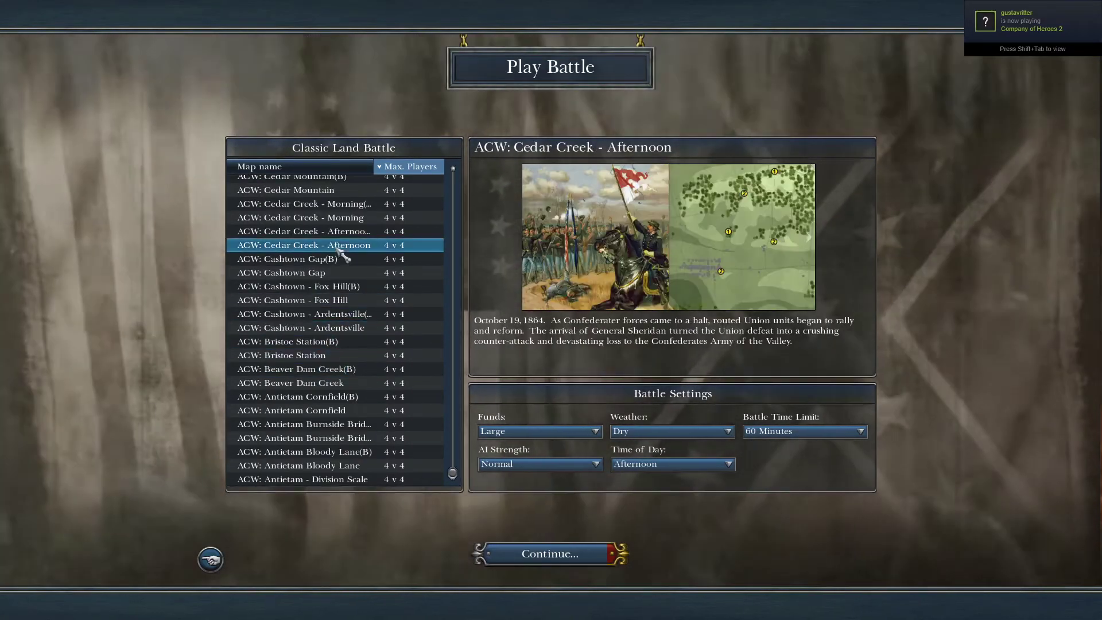
pyautogui.click(344, 313)
# Proceed to army setup and switch Alliance 1 to a US AoP corps army.
pyautogui.click(583, 552)
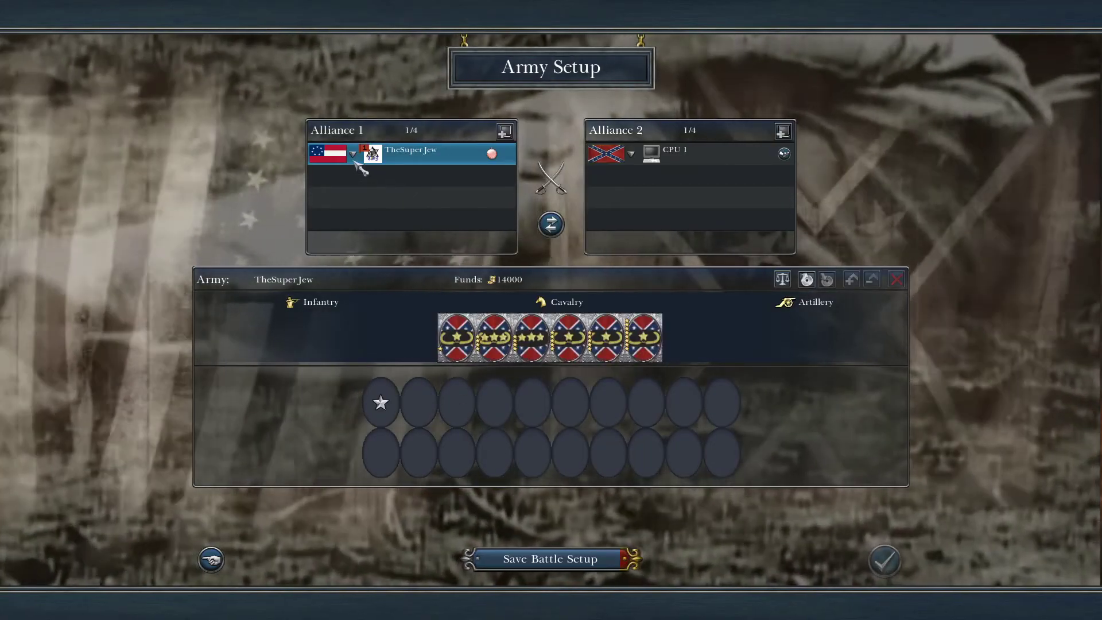
pyautogui.click(353, 155)
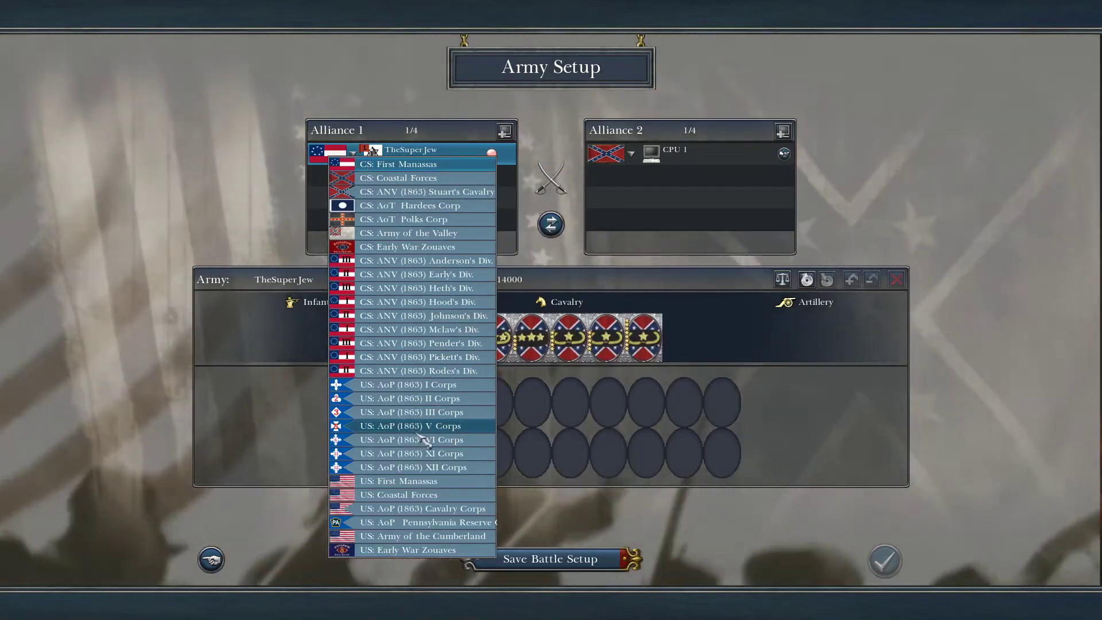
pyautogui.click(412, 426)
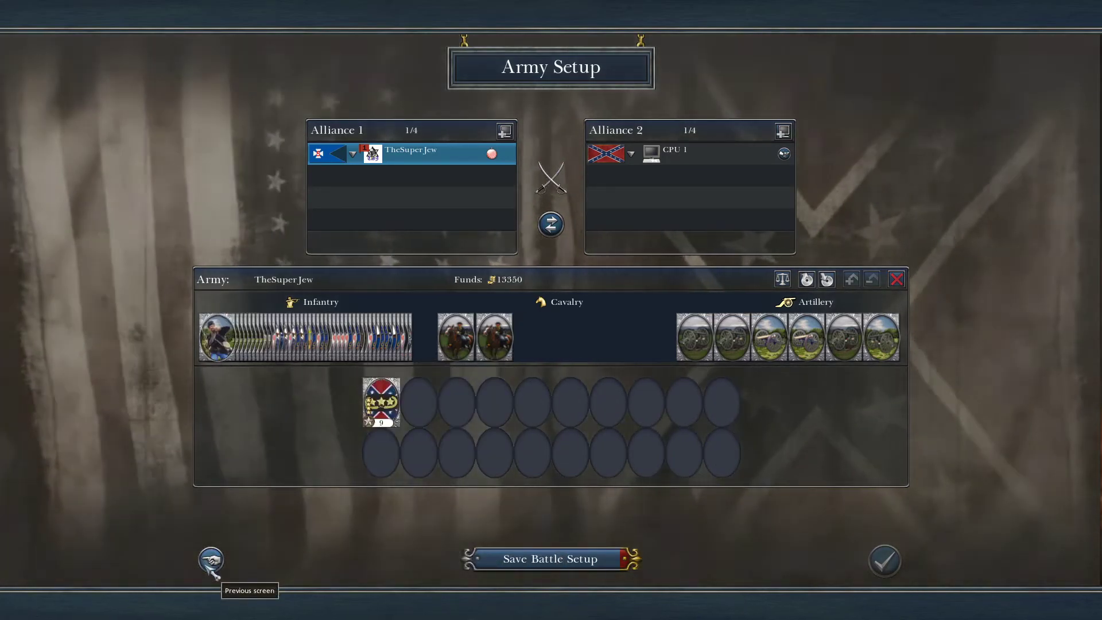
# Return to the battle map list and leave the Play Battle screen.
pyautogui.click(211, 560)
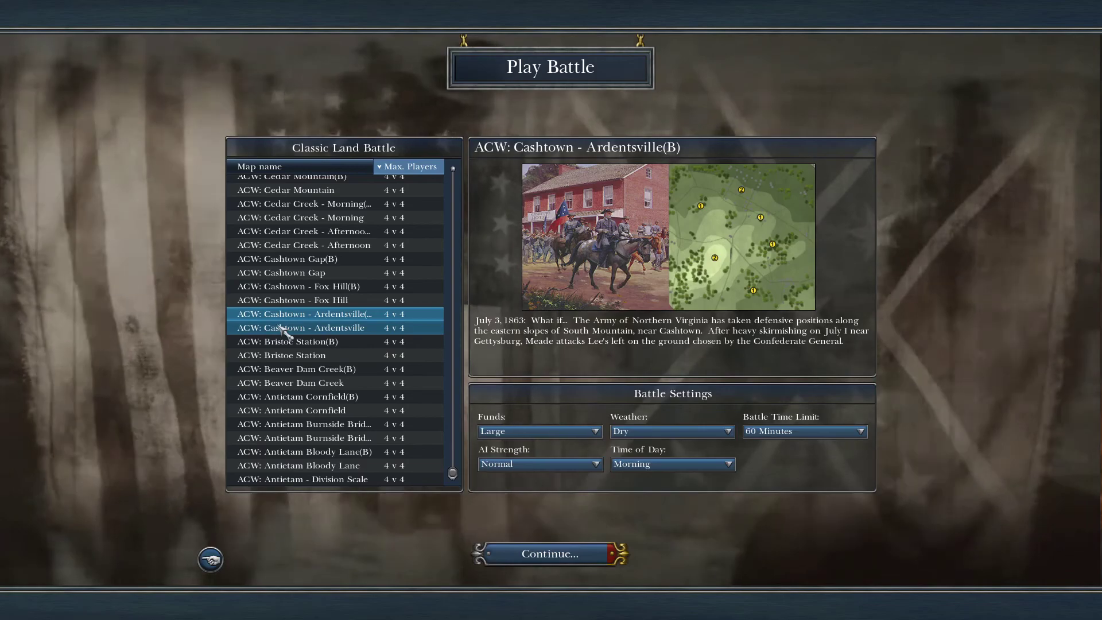
pyautogui.scroll(5, 283, 332)
pyautogui.scroll(-5, 282, 331)
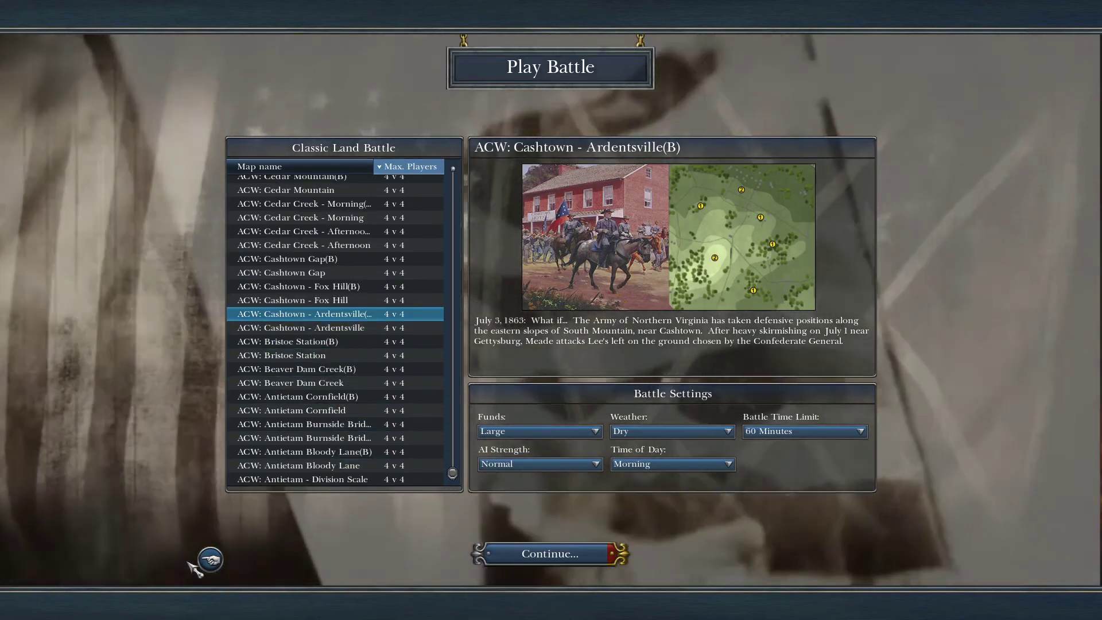
pyautogui.click(209, 545)
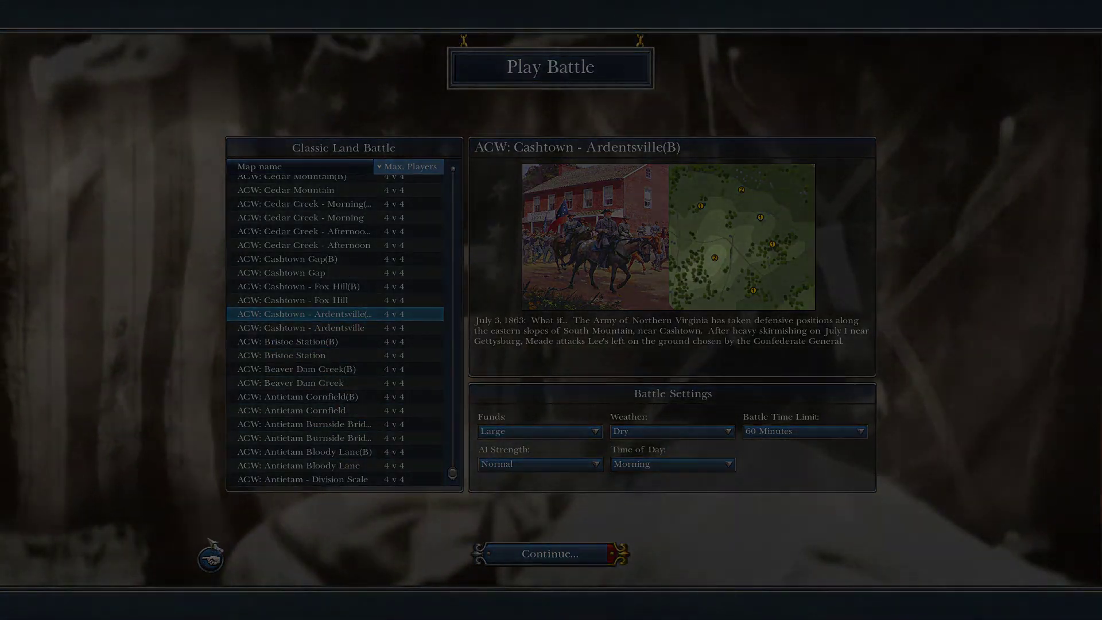